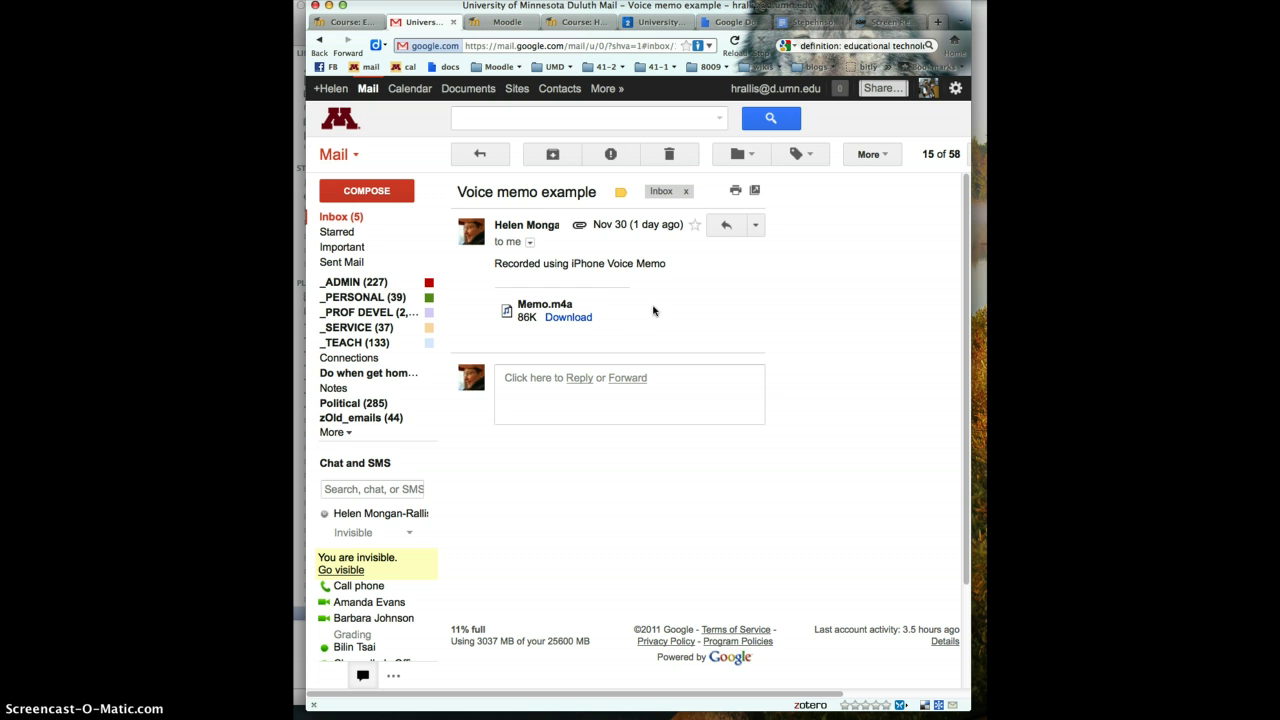
Download the email attachment Memo.m4a and open it with iTunes, picked from the Applications folder as the helper application.
left_click(582, 320)
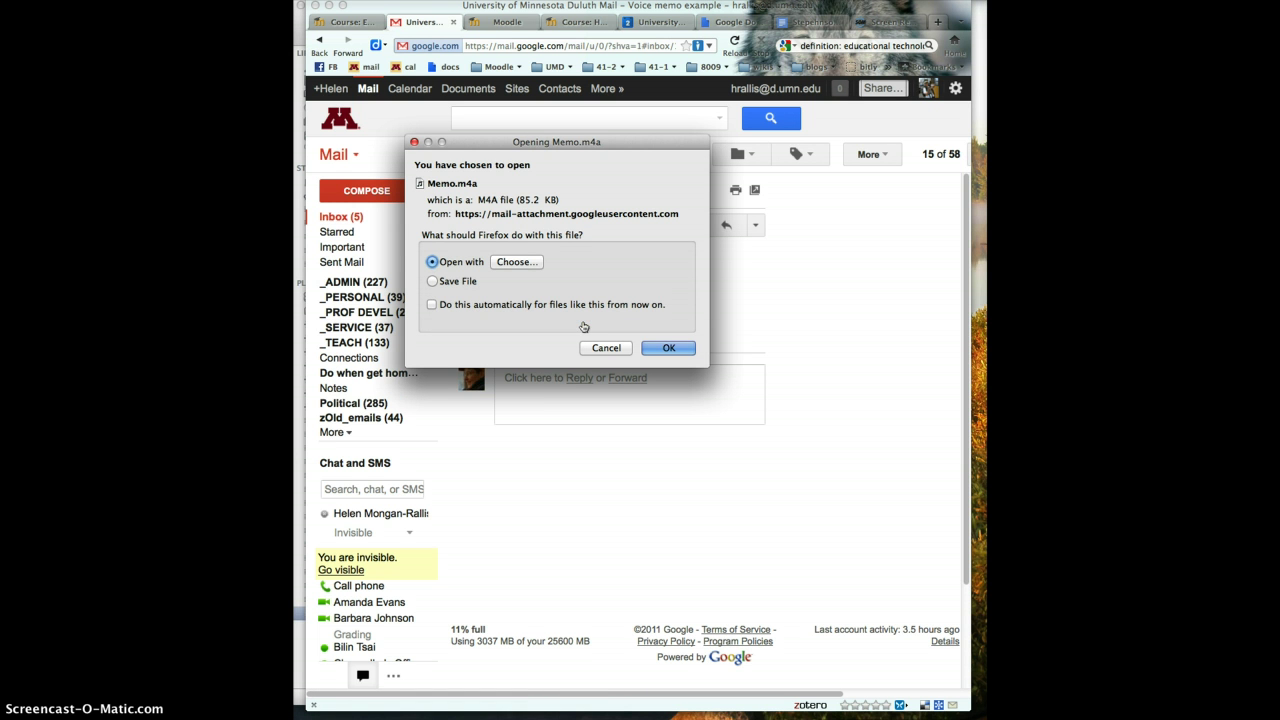
left_click(520, 262)
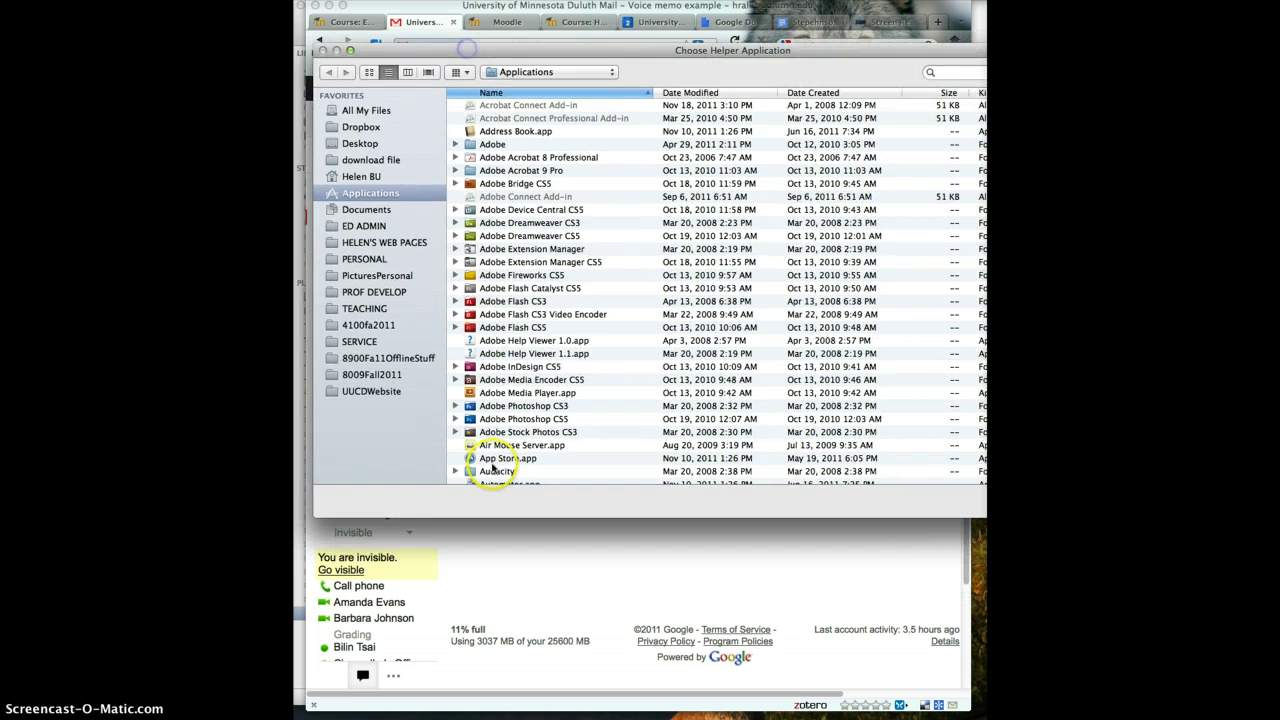
scroll(492, 465, "down", 10)
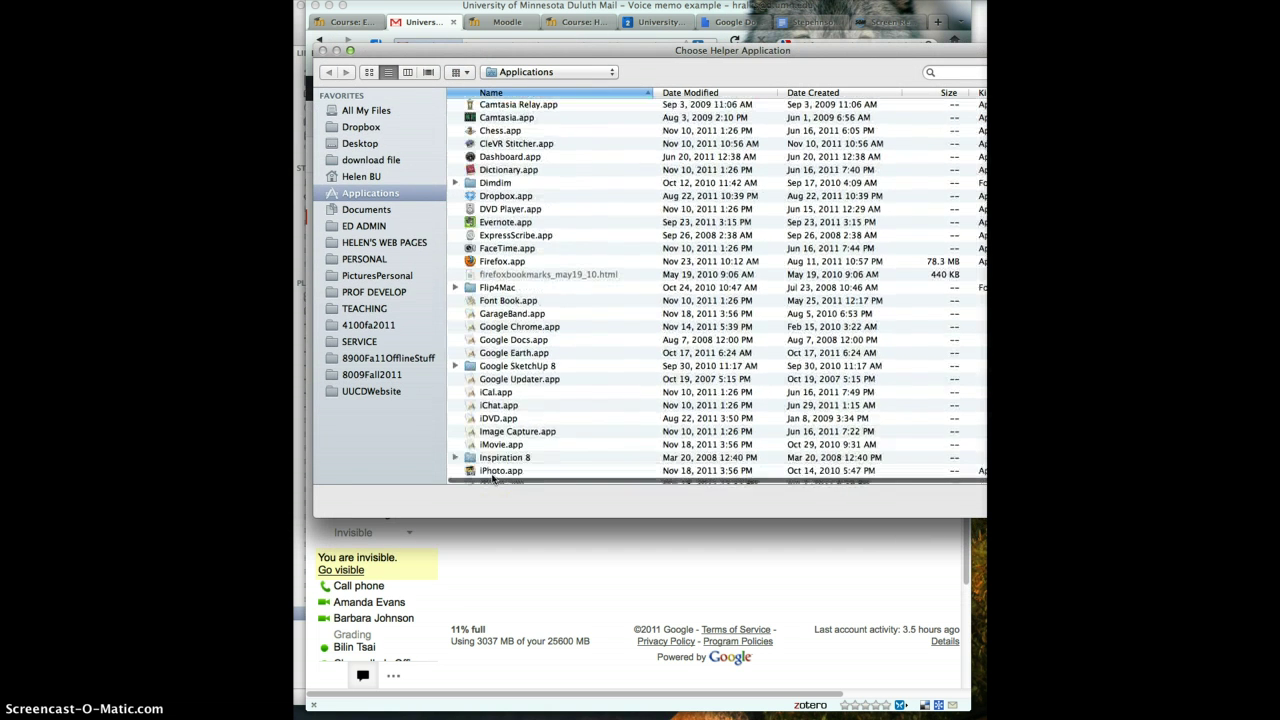
scroll(492, 470, "down", 5)
left_click(478, 316)
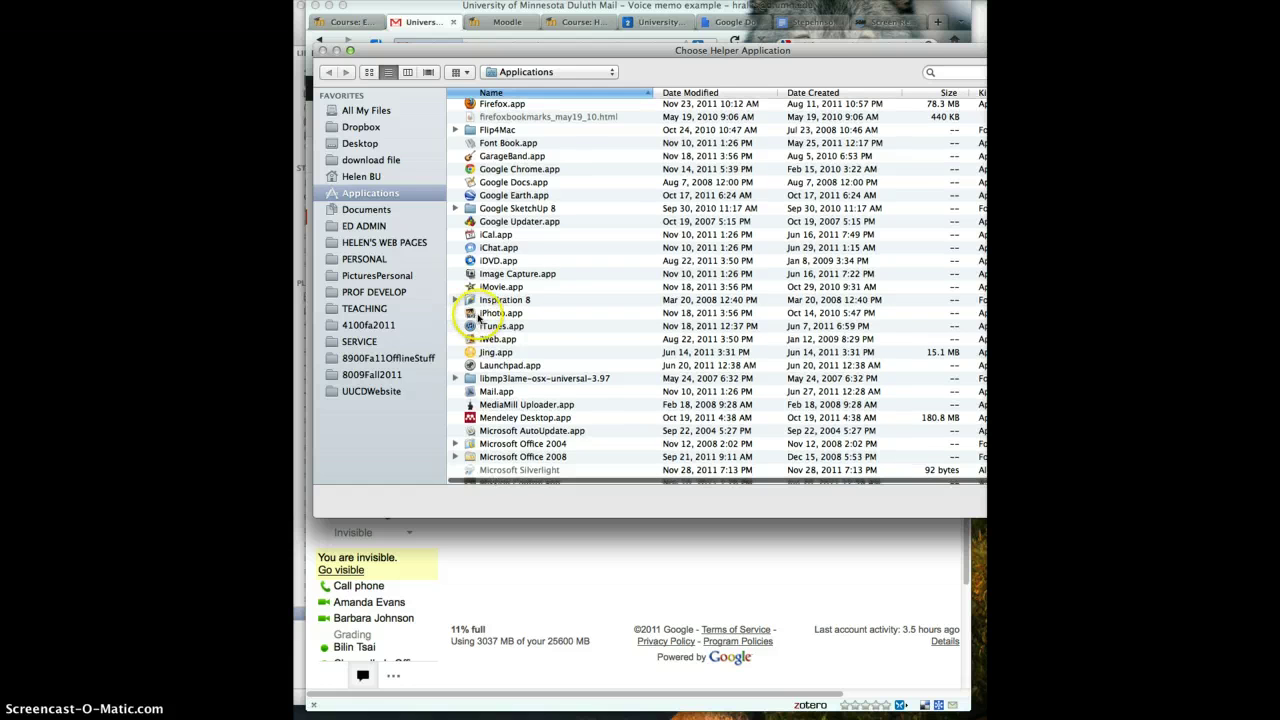
left_click(482, 326)
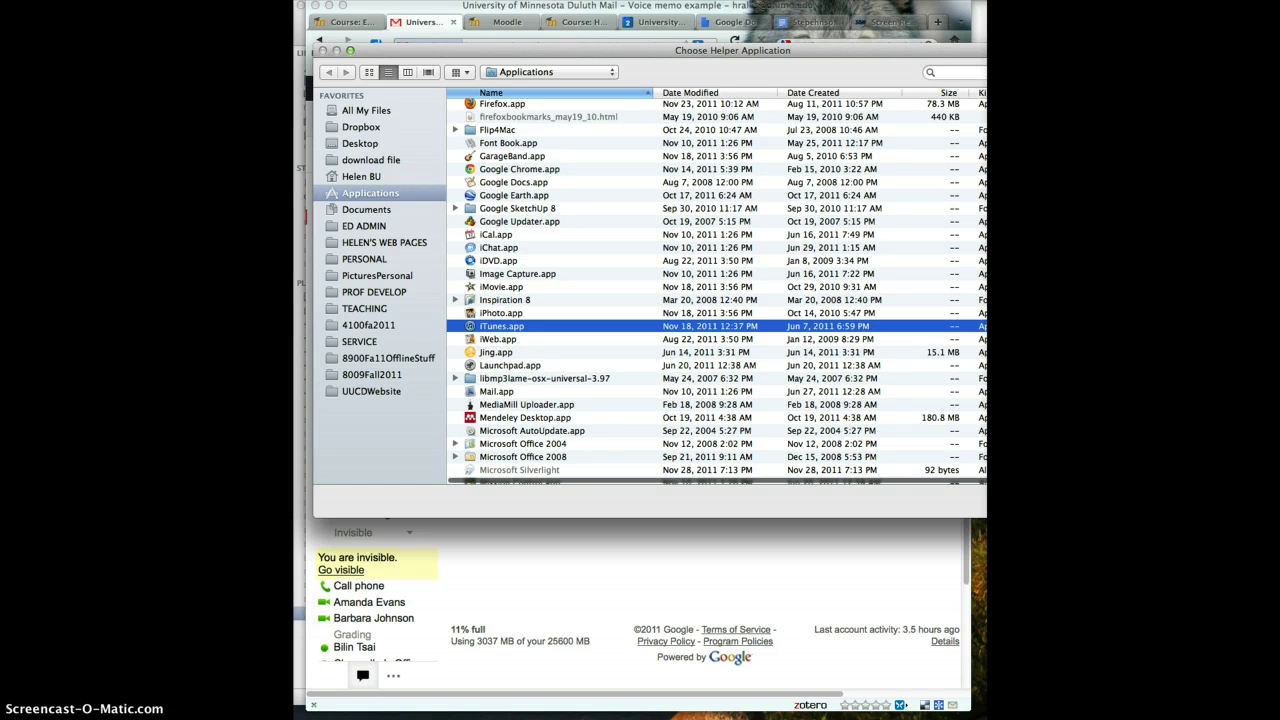
left_click(924, 508)
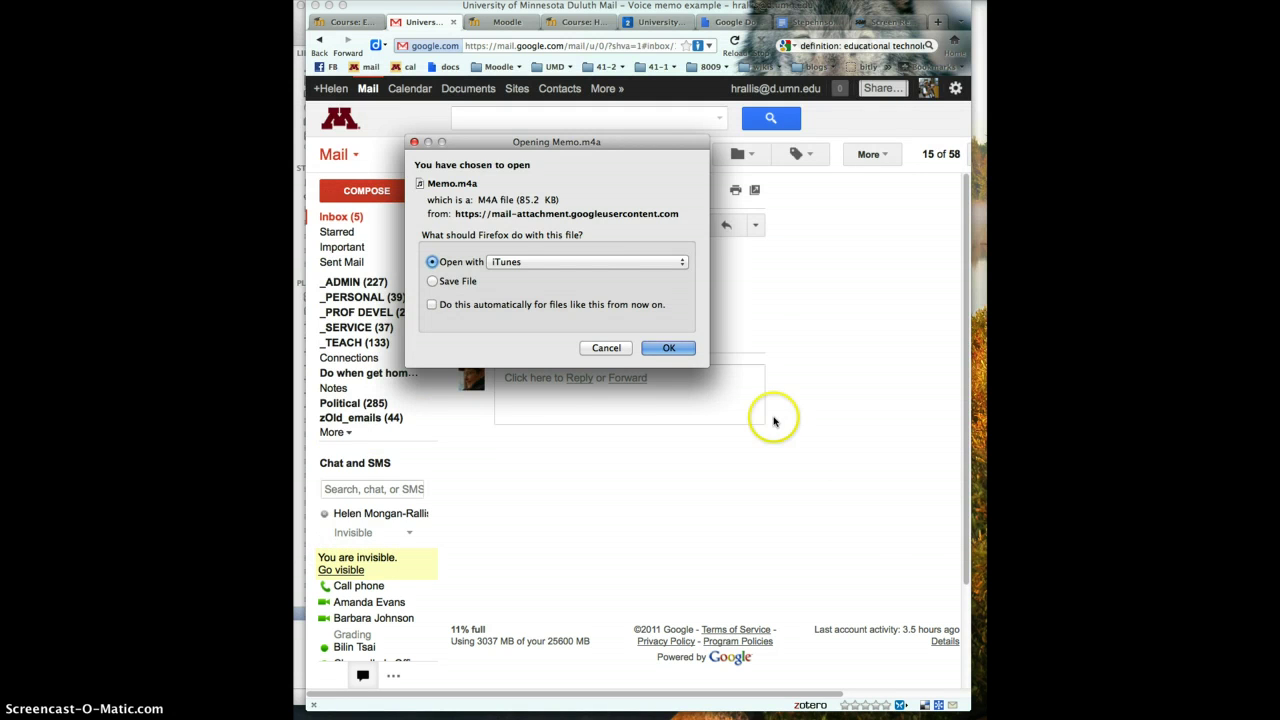
left_click(669, 348)
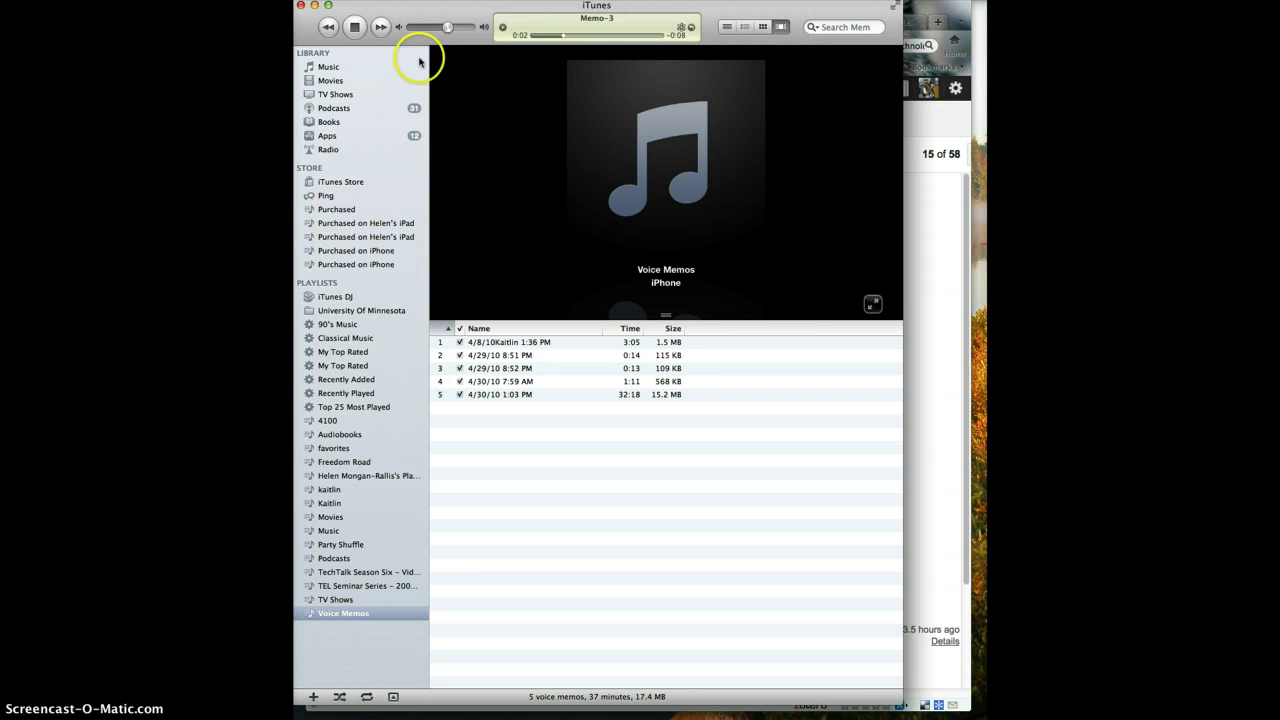
Stop the memo's playback and select the Memo-3 track in the Recently Added playlist.
left_click(356, 28)
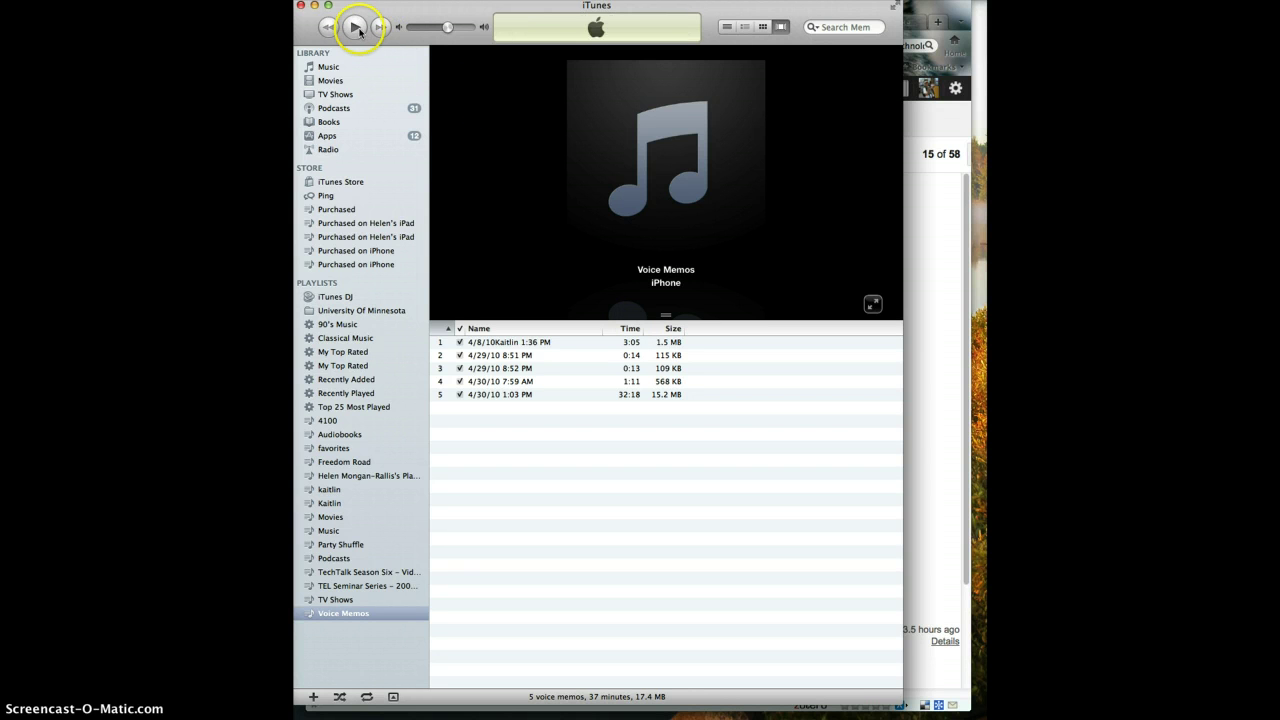
left_click(363, 380)
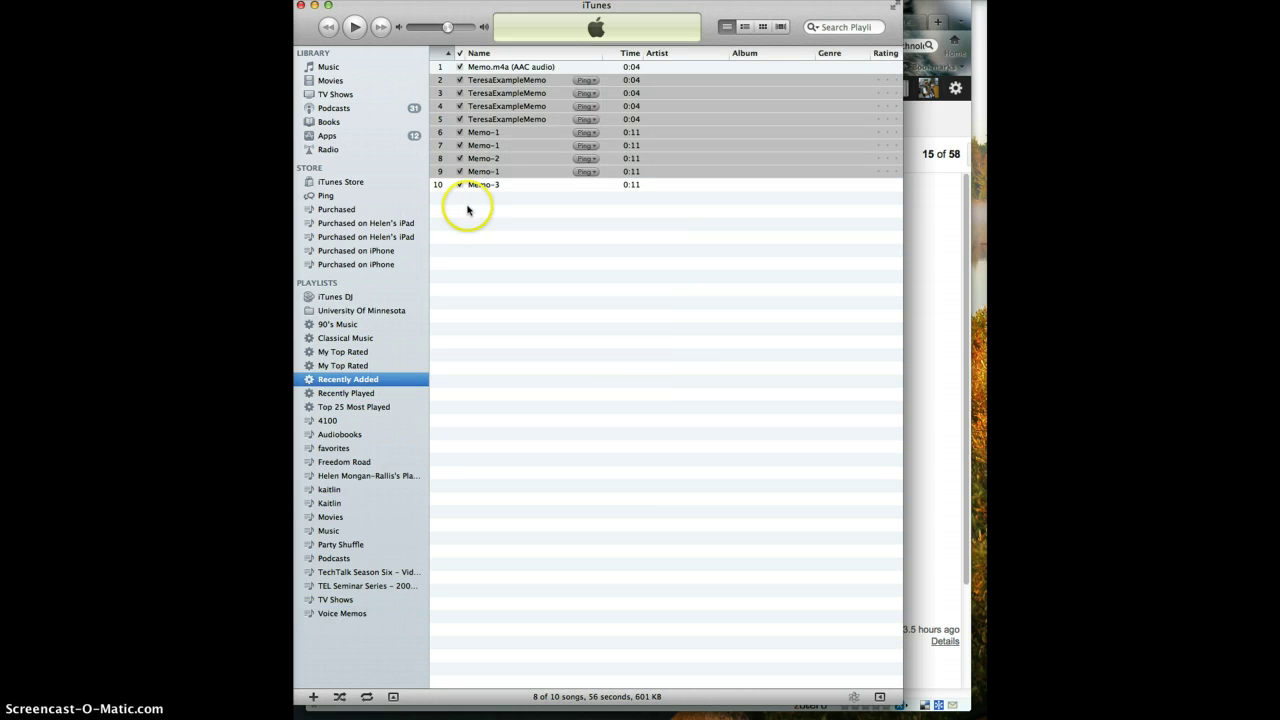
left_click(467, 209)
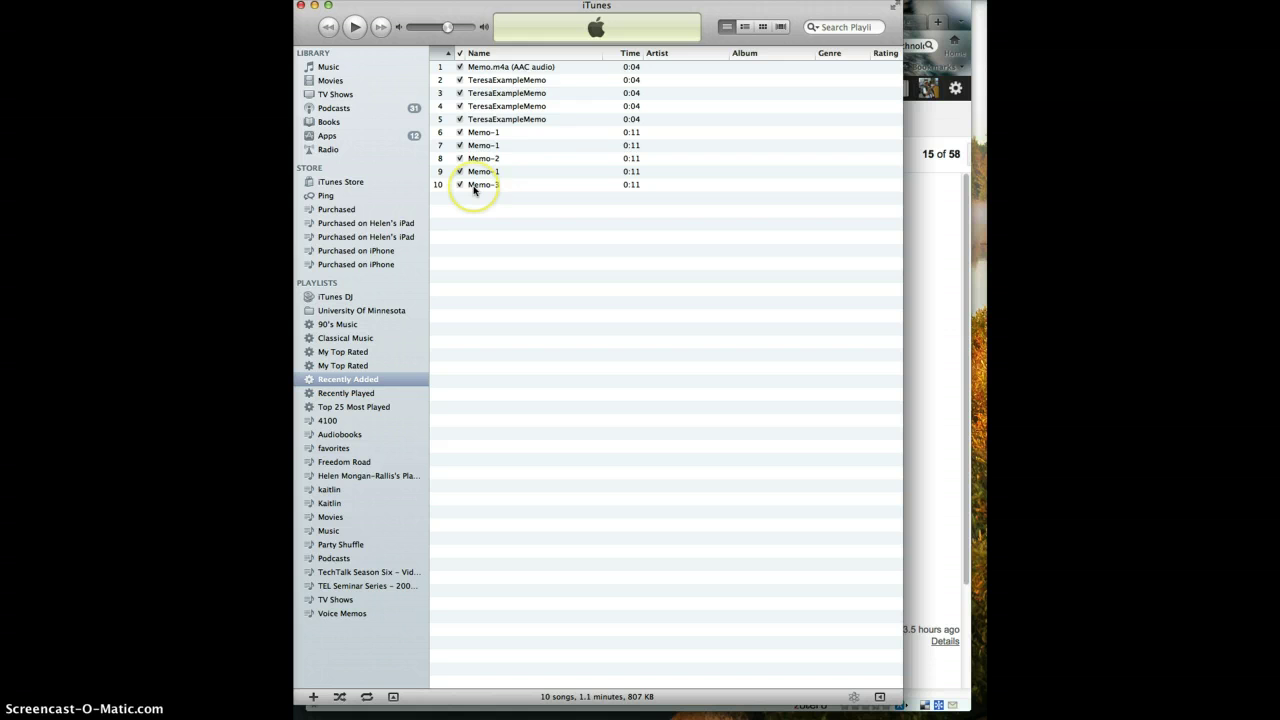
left_click(474, 186)
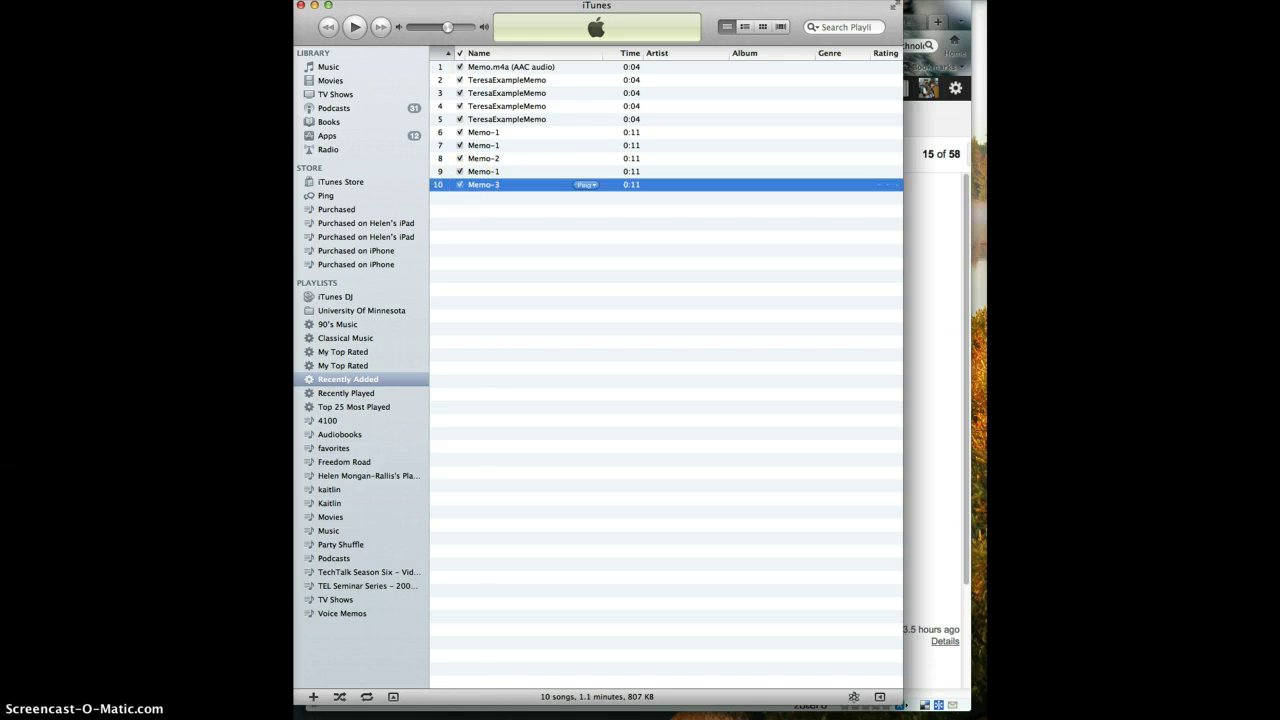
Check which encoder the iTunes import settings use in the general preferences.
left_click(325, 0)
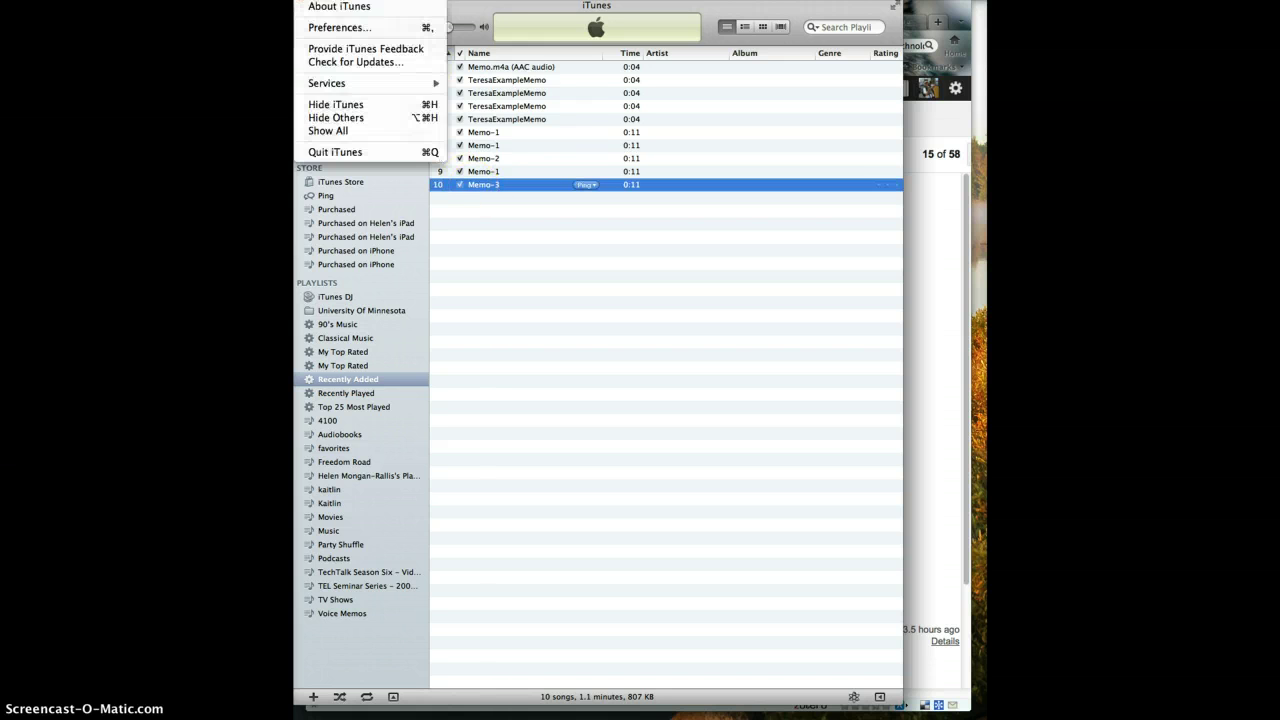
left_click(337, 27)
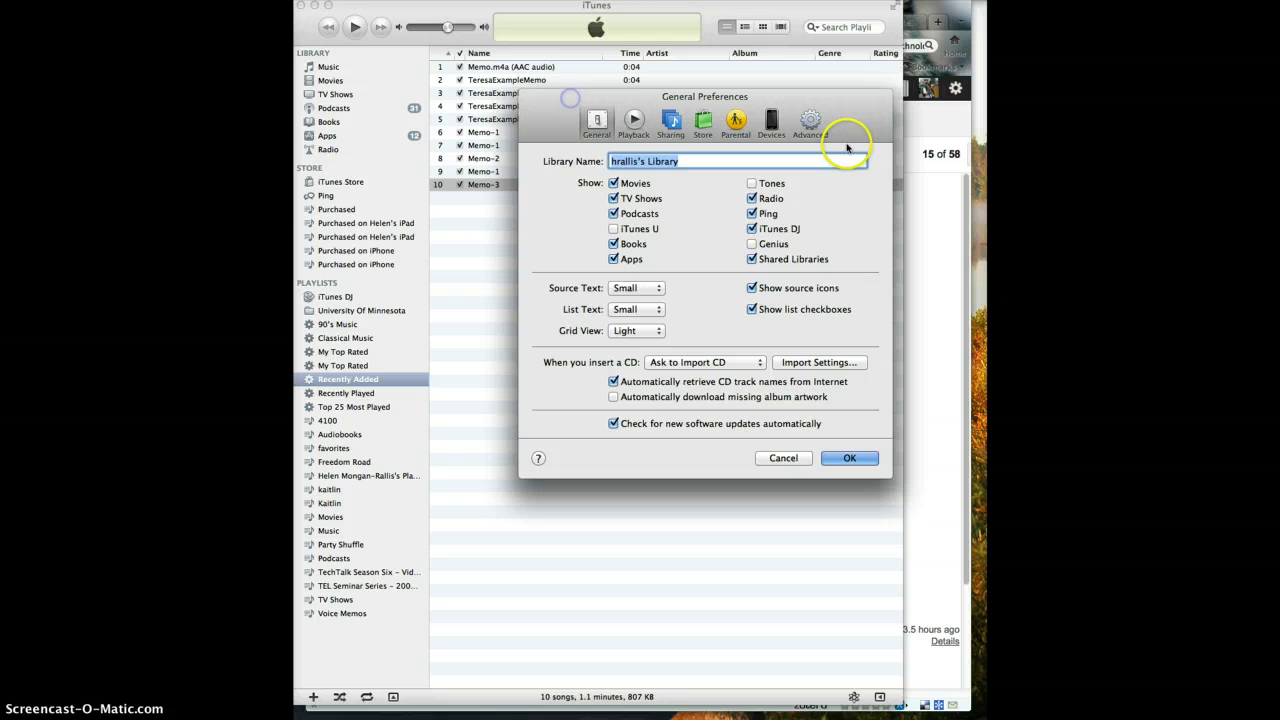
left_click(812, 363)
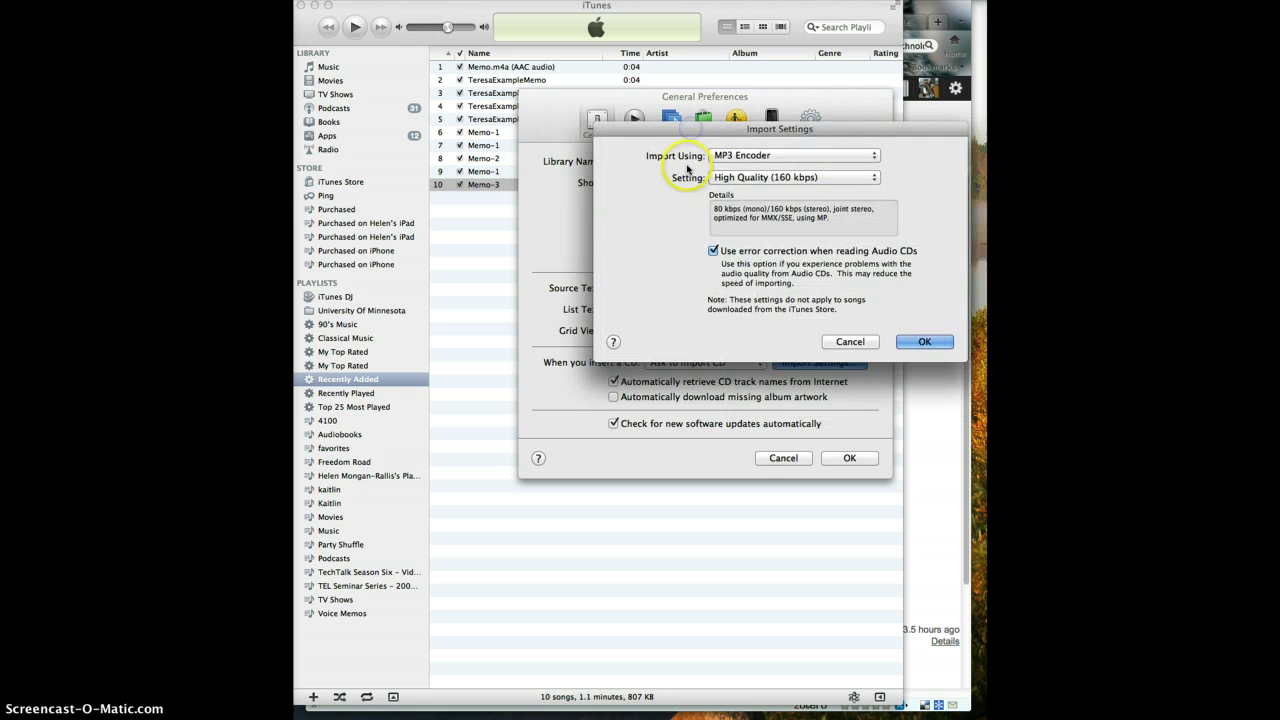
left_click(924, 342)
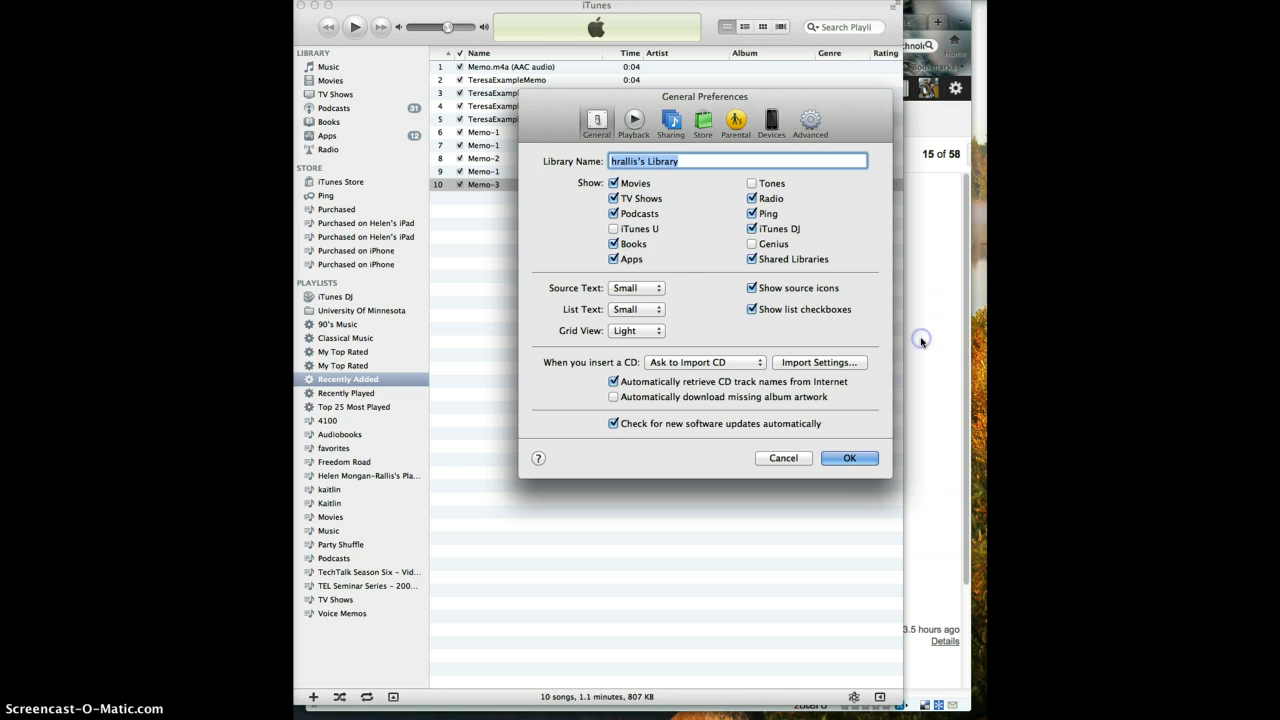
left_click(850, 458)
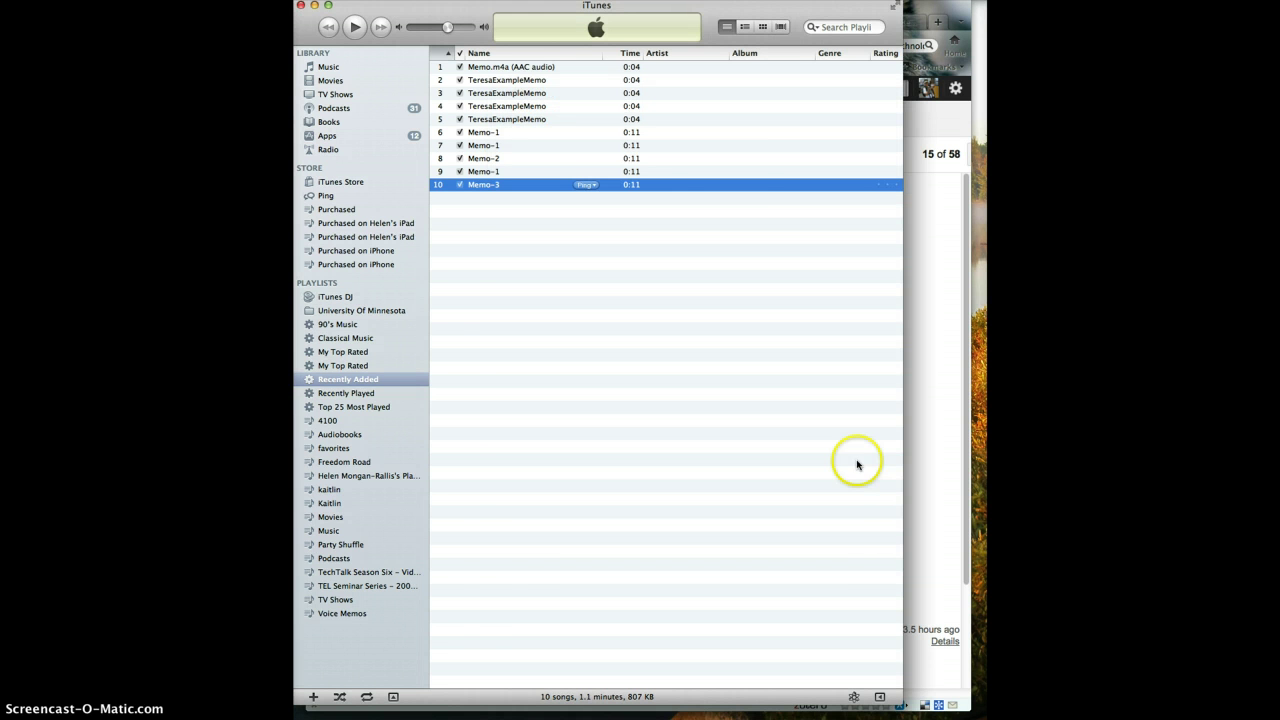
Create an MP3 version of Memo-3, copy the new track to the desktop, and get the iTunes window out of the way.
left_click(545, 0)
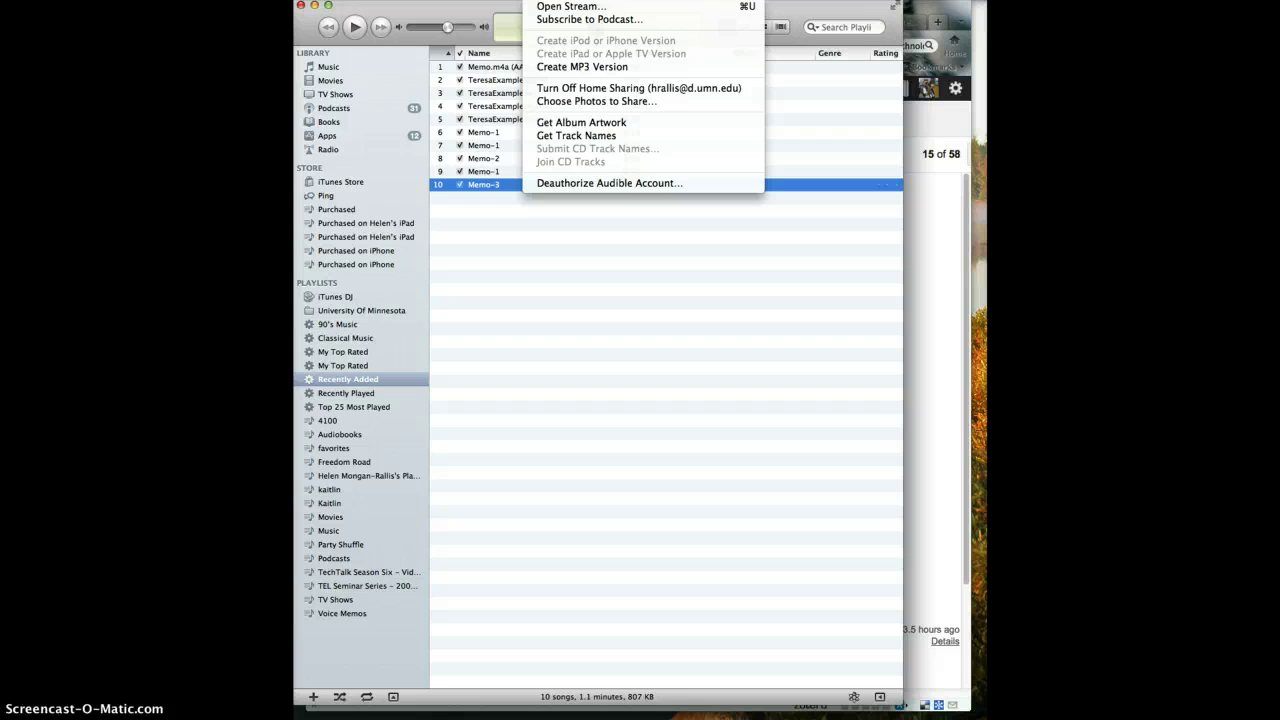
left_click(565, 70)
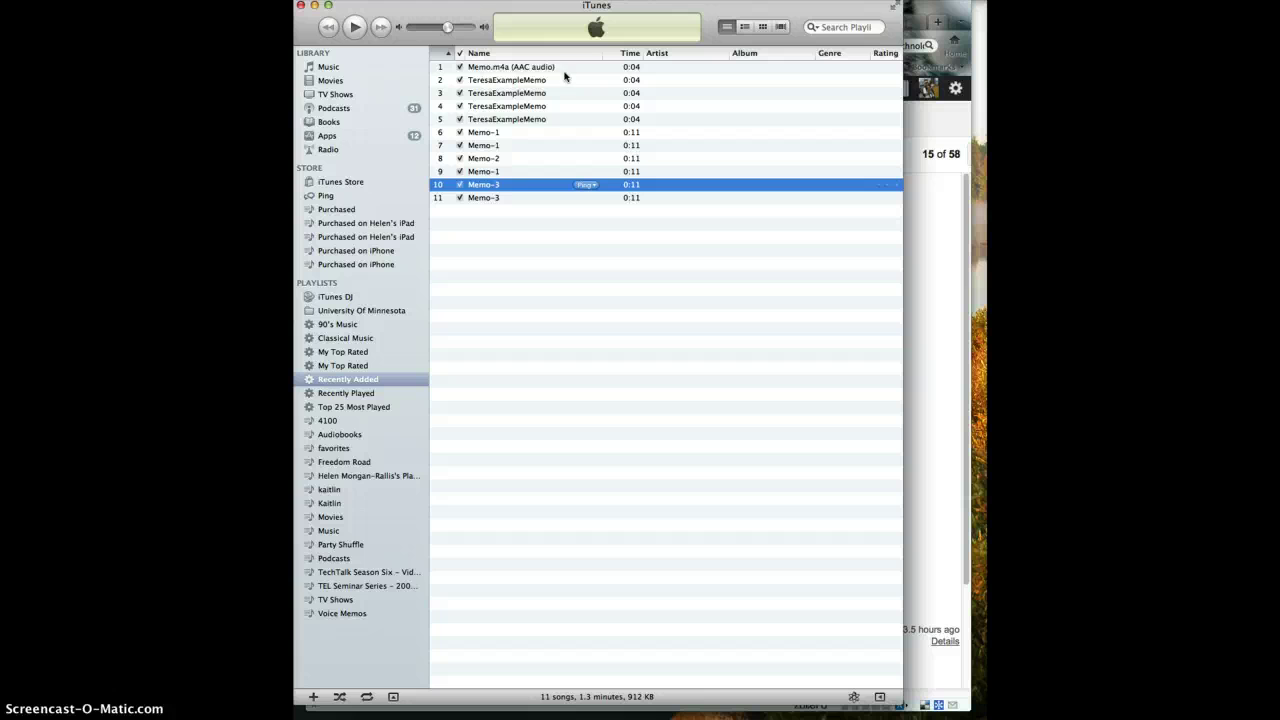
left_click(492, 199)
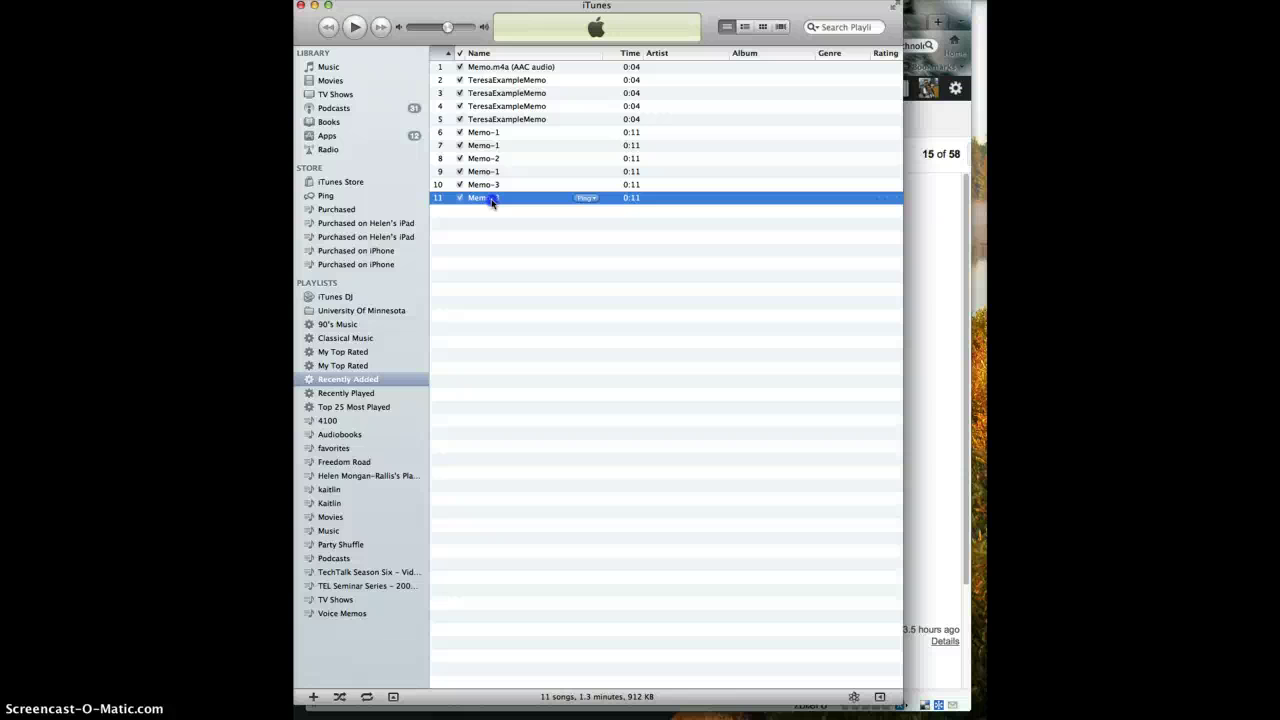
left_click_drag(492, 200, 950, 200)
left_click_drag(844, 230, 946, 212)
left_click(314, 7)
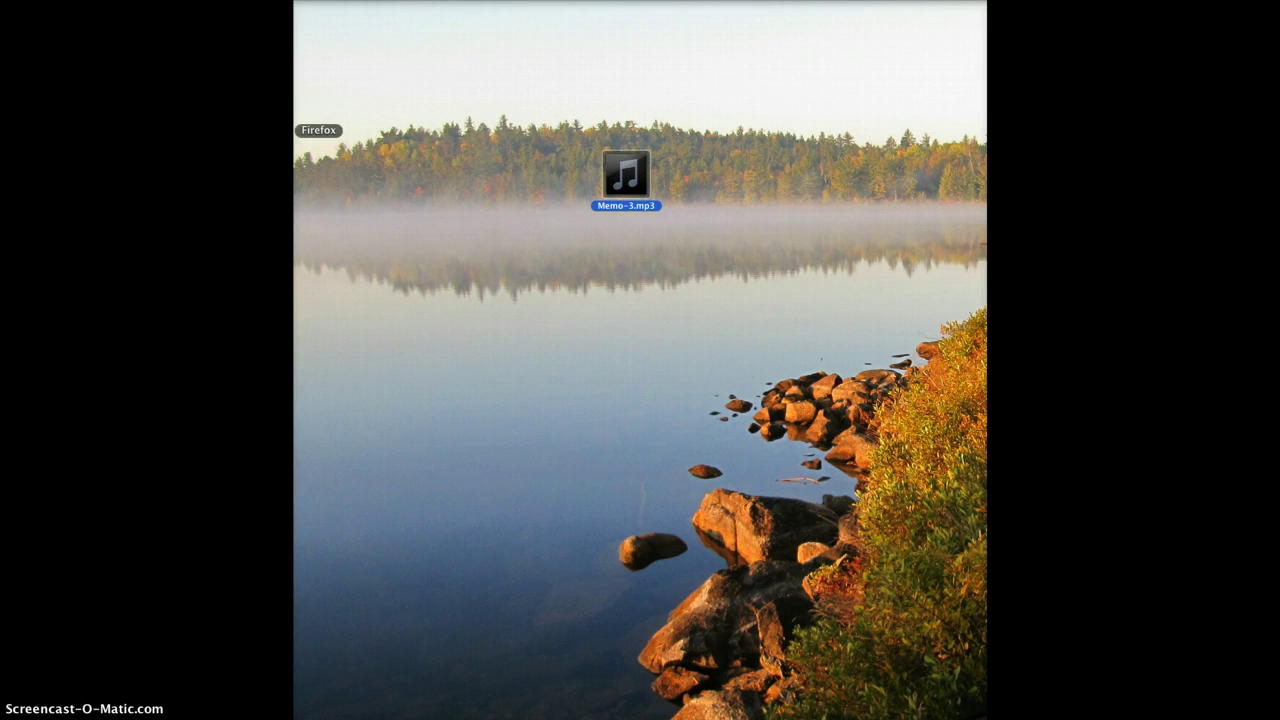
Switch to Firefox and start a "Link to a file or web site" resource in the top section of the Tech Camp Moodle course.
left_click(296, 130)
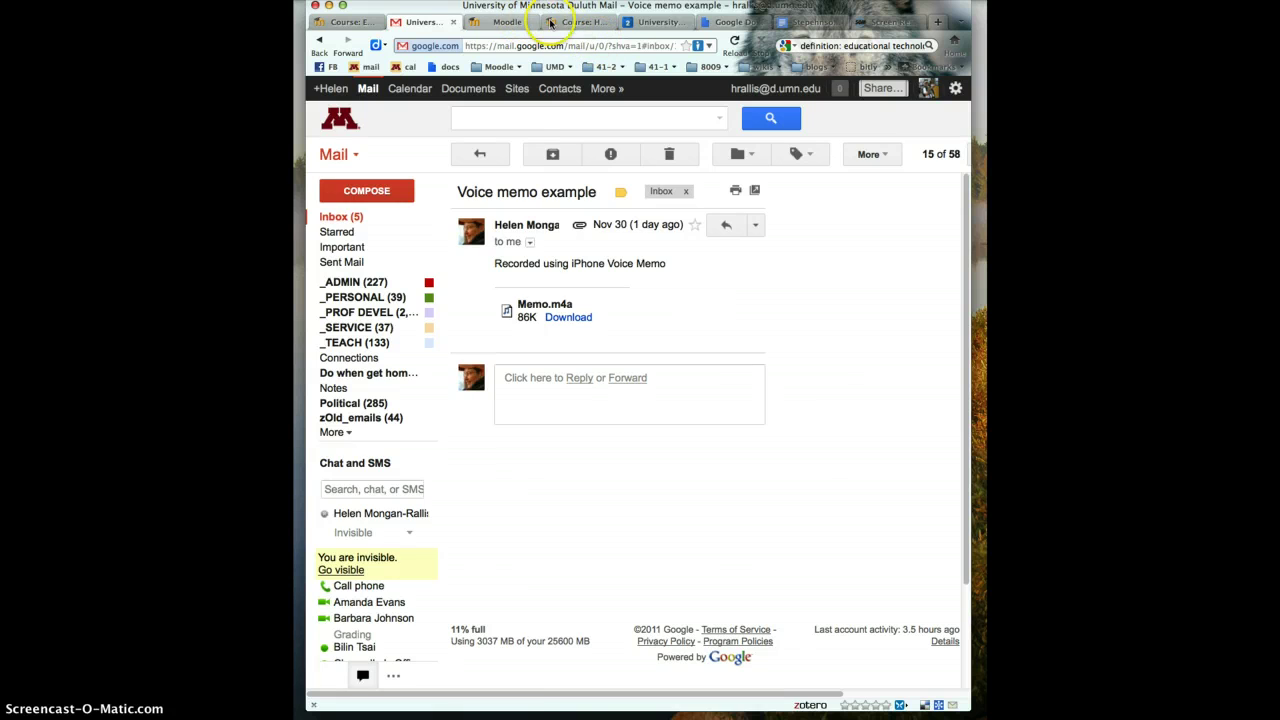
left_click(576, 22)
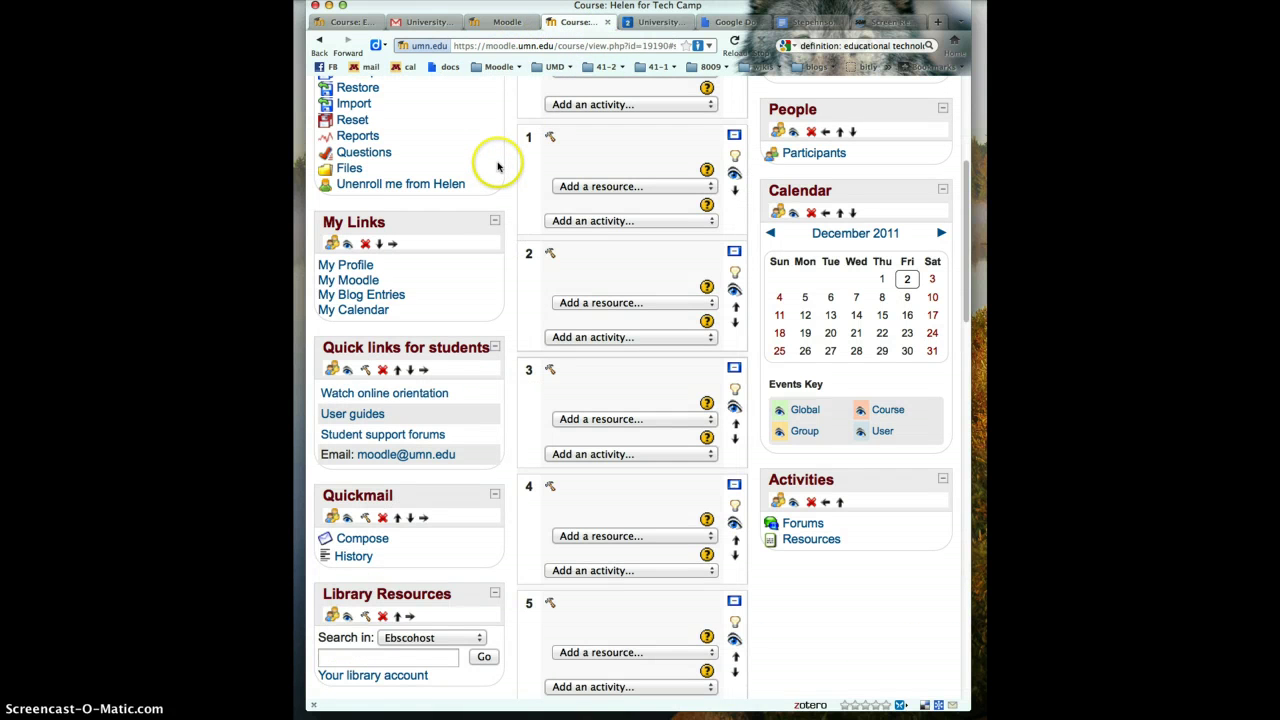
scroll(497, 165, "up", 2)
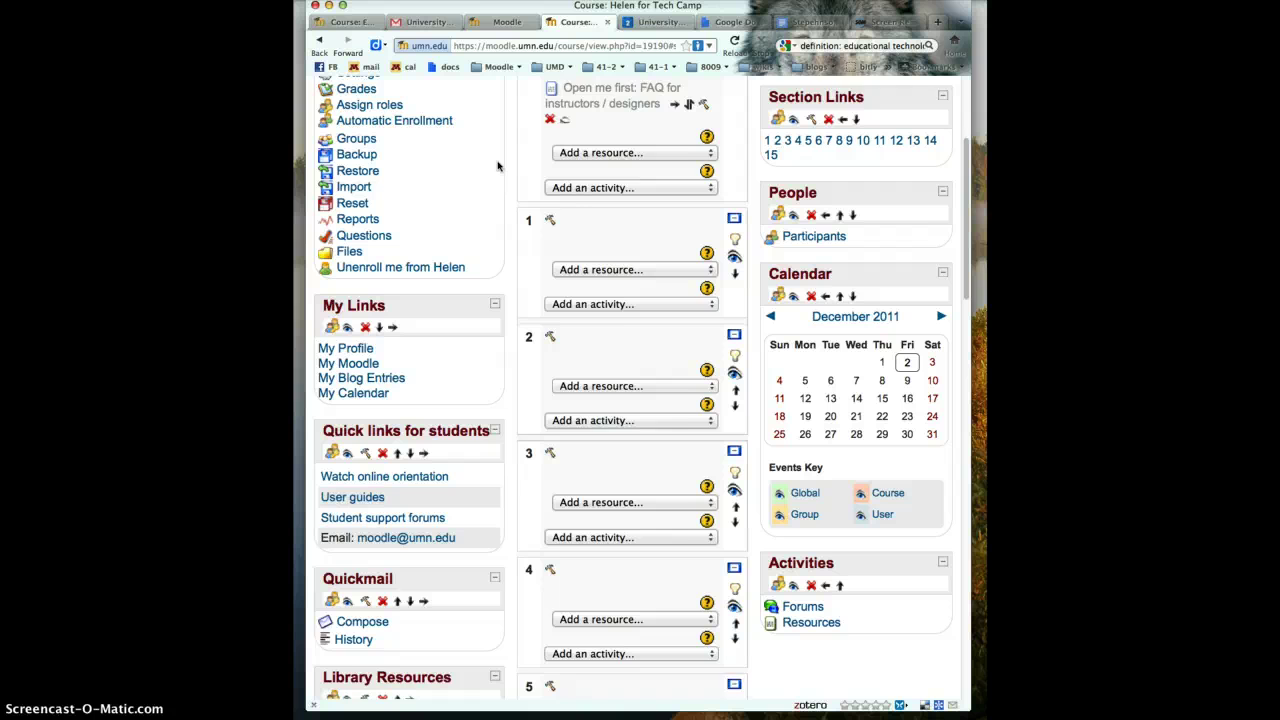
scroll(497, 165, "down", 1)
left_click(707, 135)
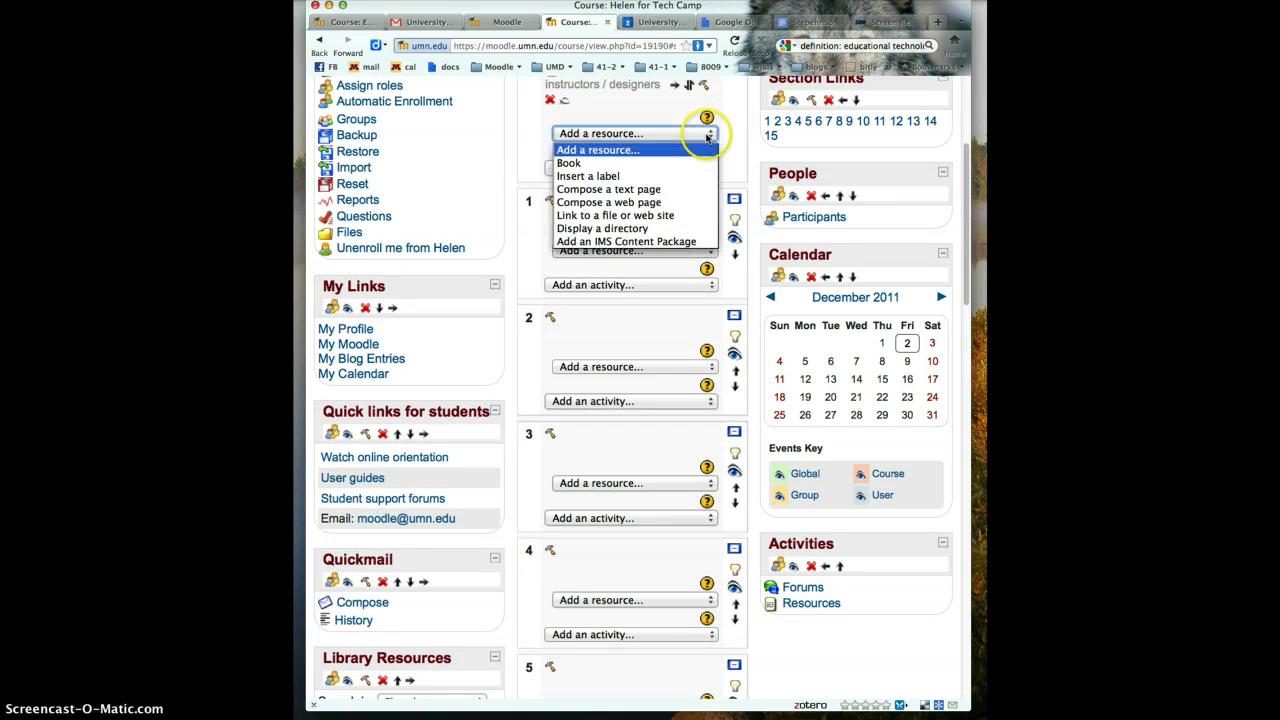
left_click(685, 214)
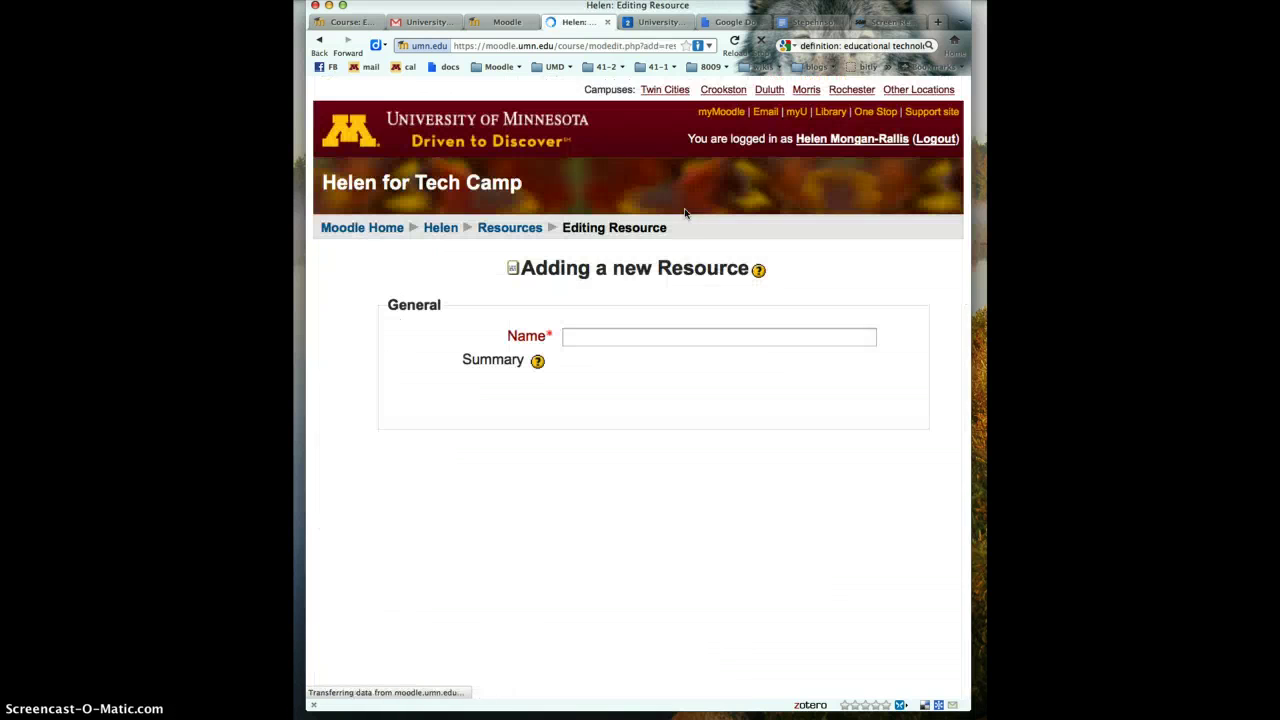
Name the new resource "voice memo".
left_click(654, 337)
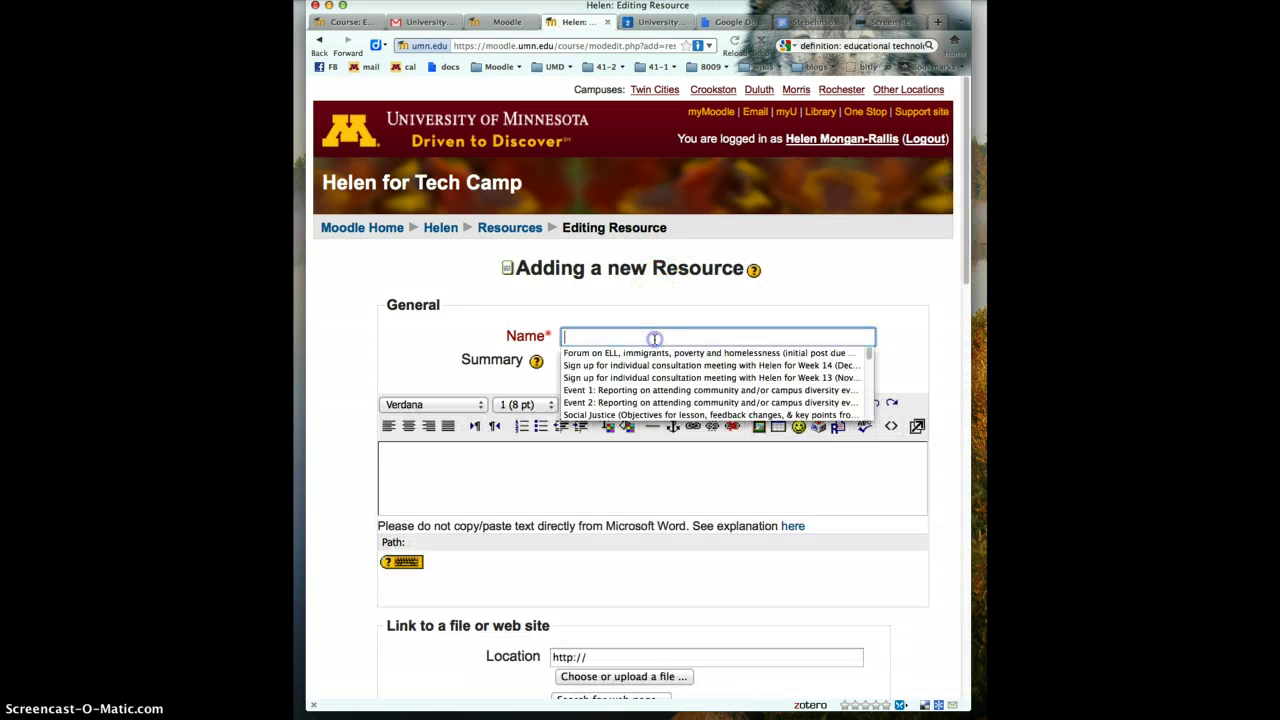
type("voice memo")
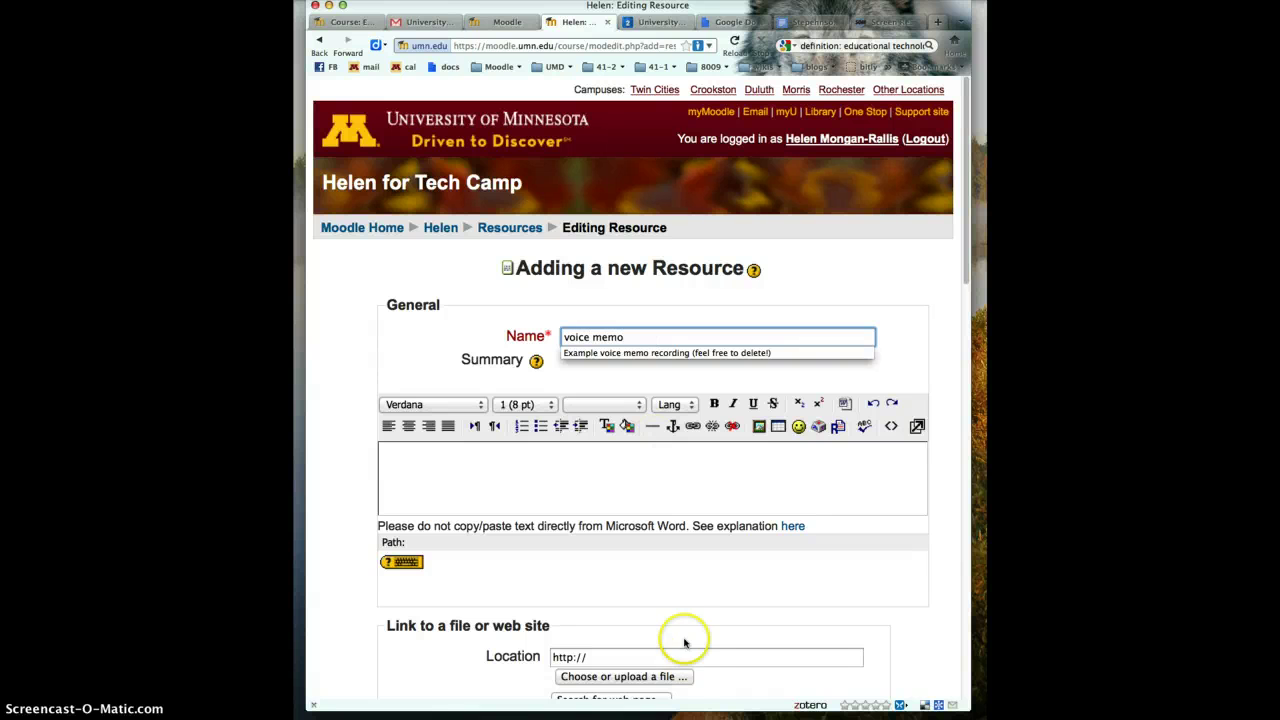
left_click(690, 622)
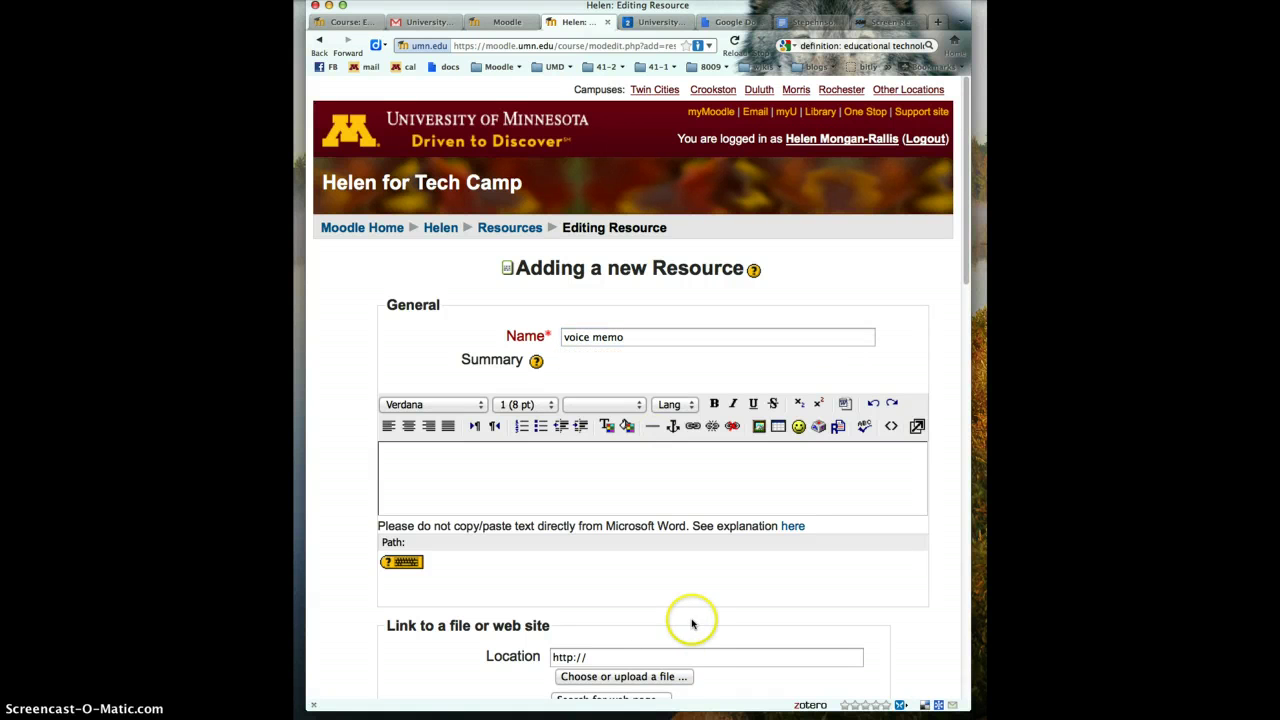
Upload Memo-3.mp3 from the Desktop to the course files, starting from the resource's link location.
left_click(645, 679)
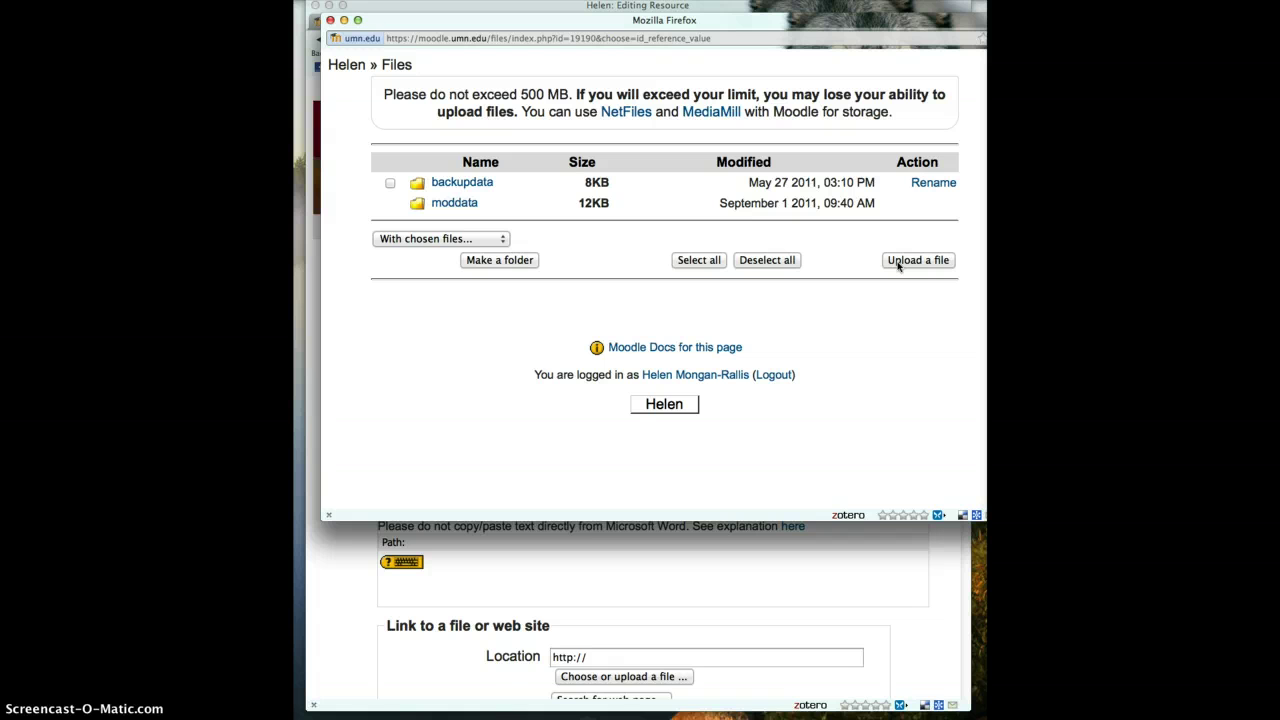
left_click(917, 260)
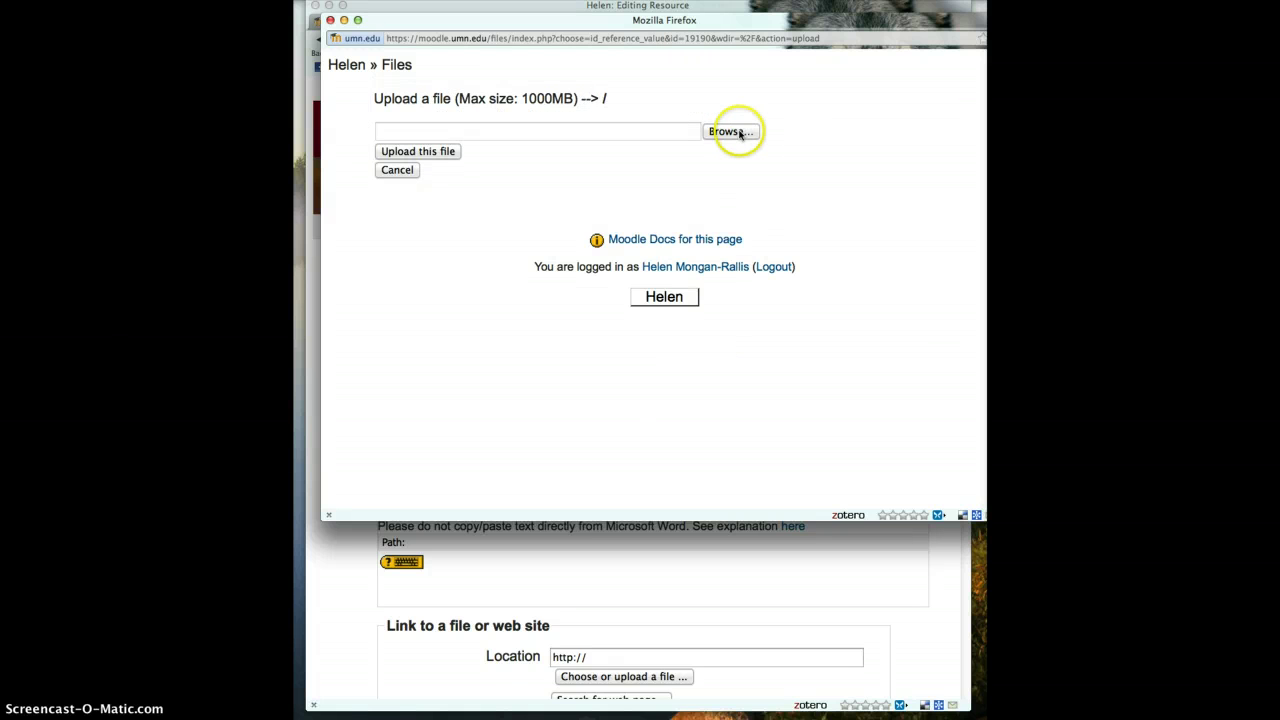
left_click(740, 134)
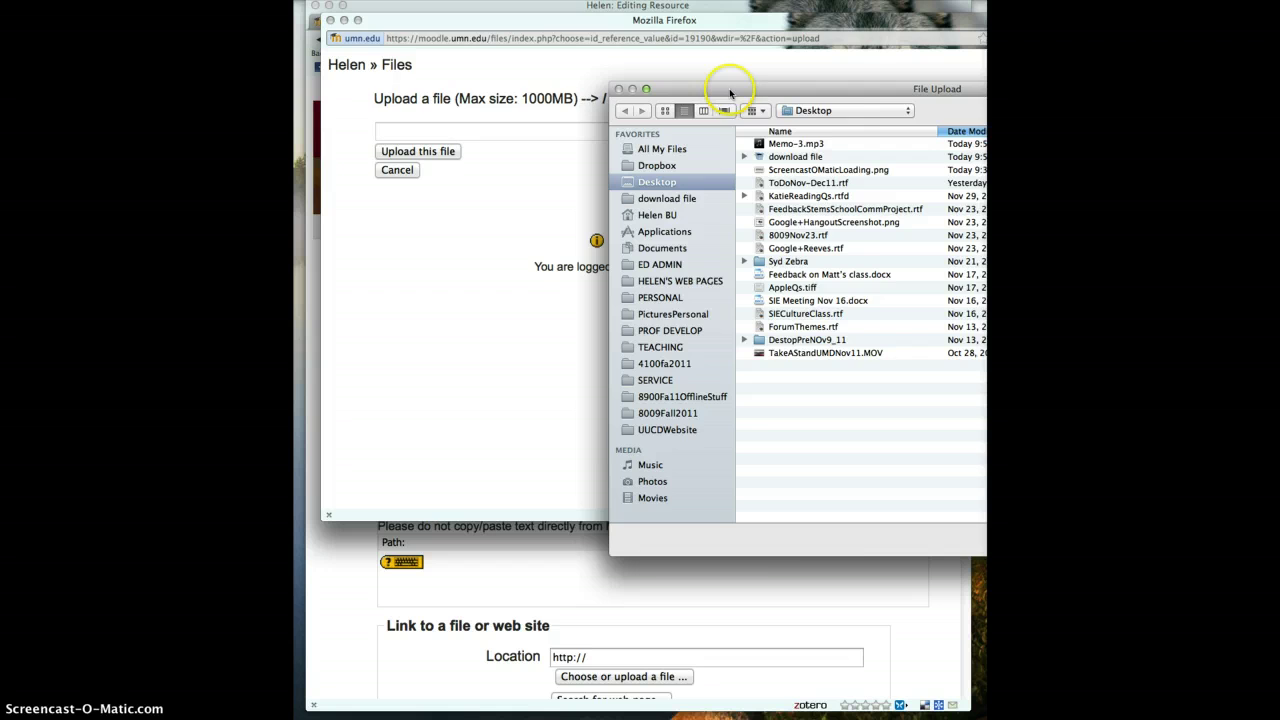
left_click_drag(726, 98, 445, 29)
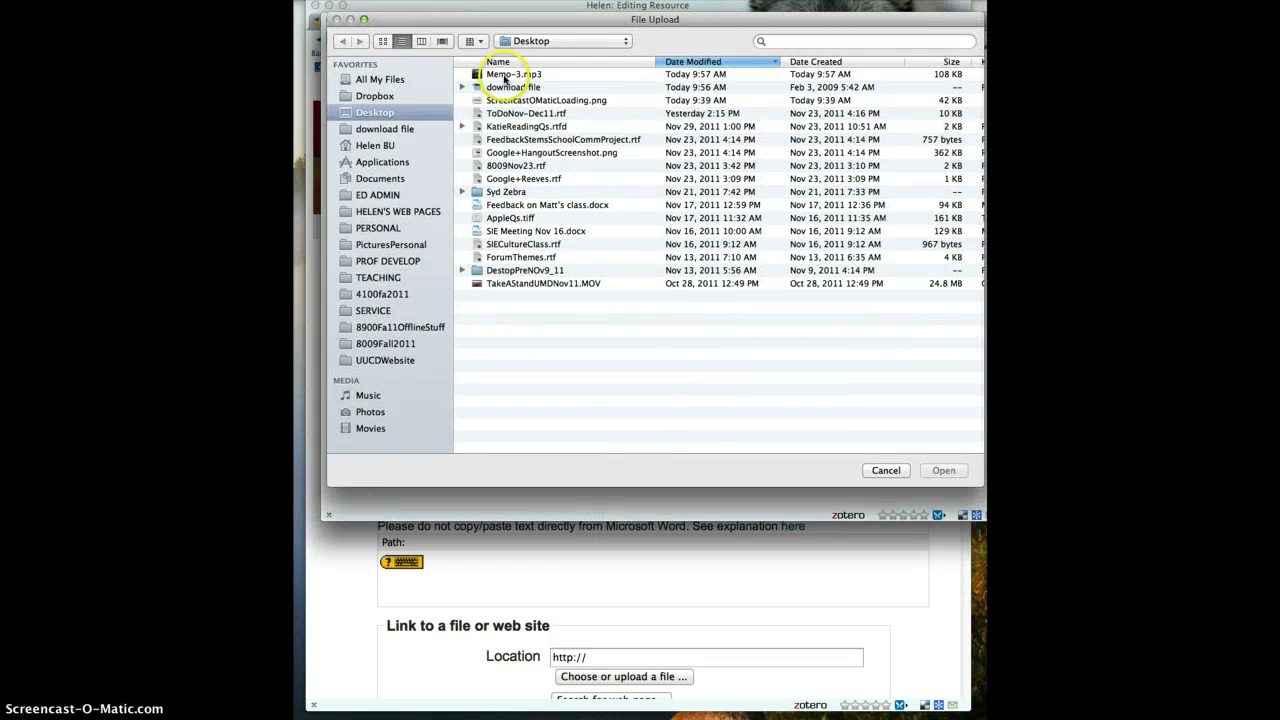
left_click(505, 75)
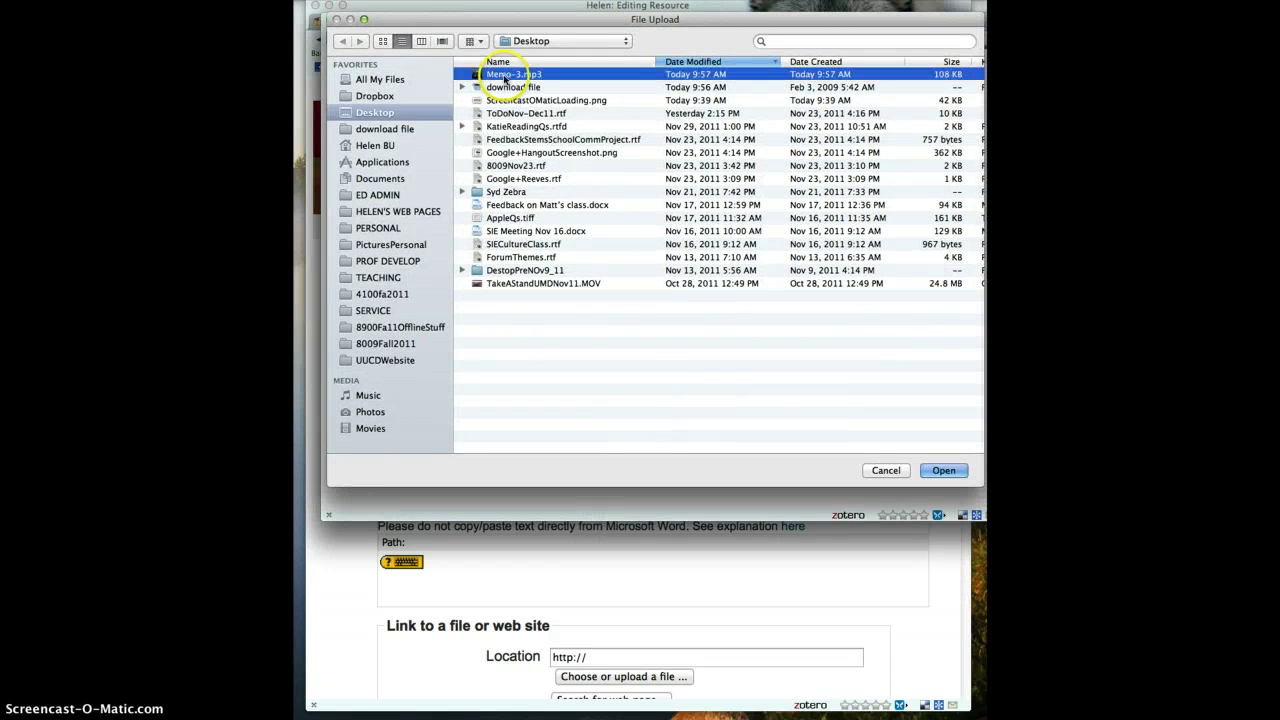
left_click(943, 469)
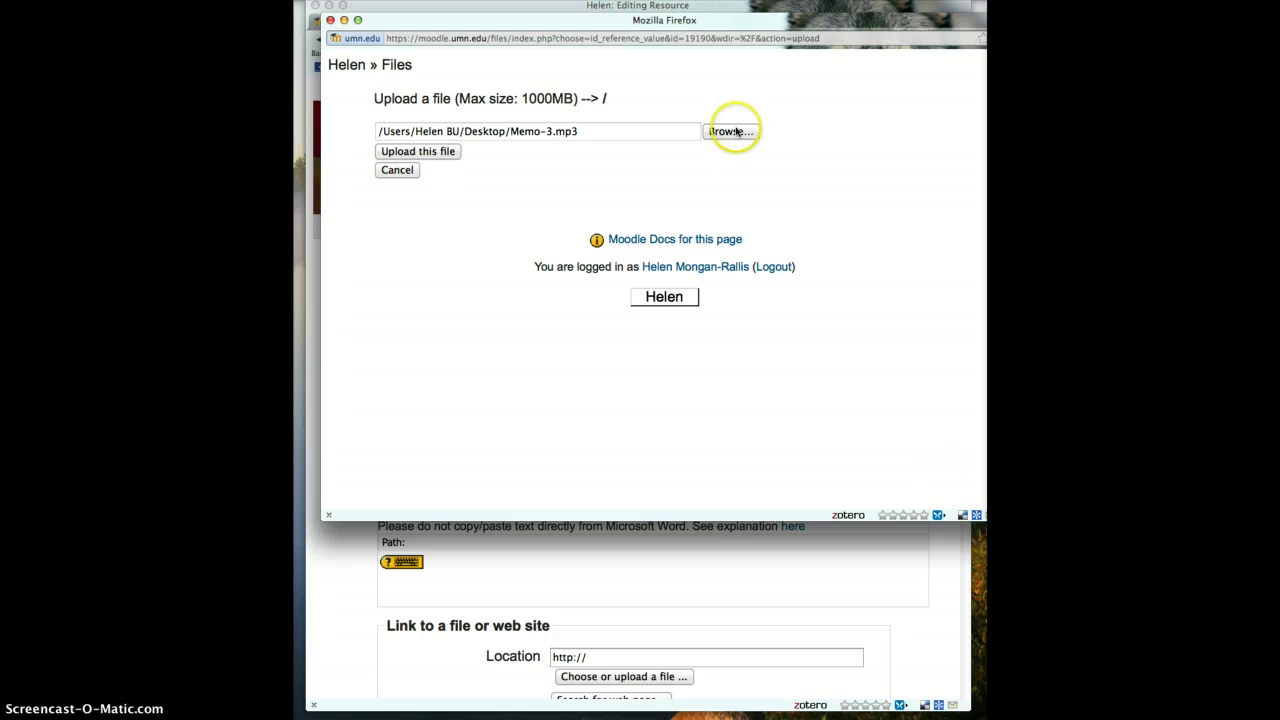
left_click(412, 153)
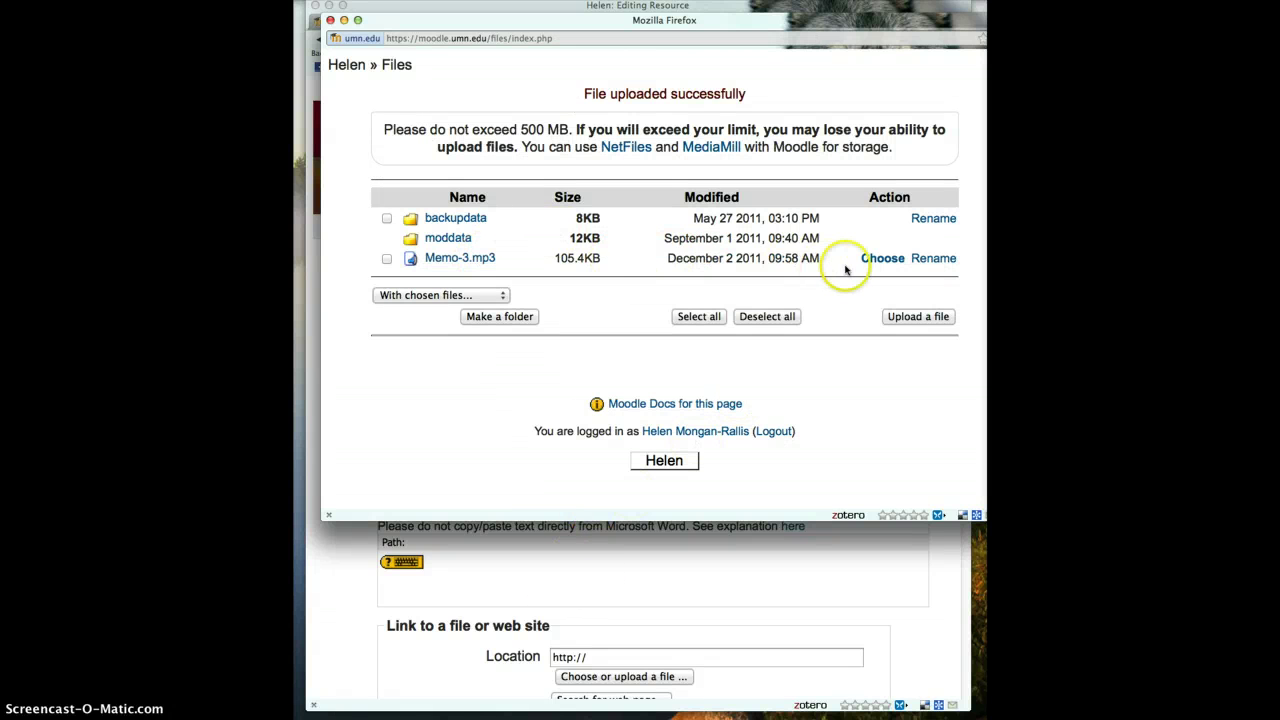
Choose the uploaded Memo-3.mp3 as the resource's linked file and set the resource to open in a new window.
left_click(882, 258)
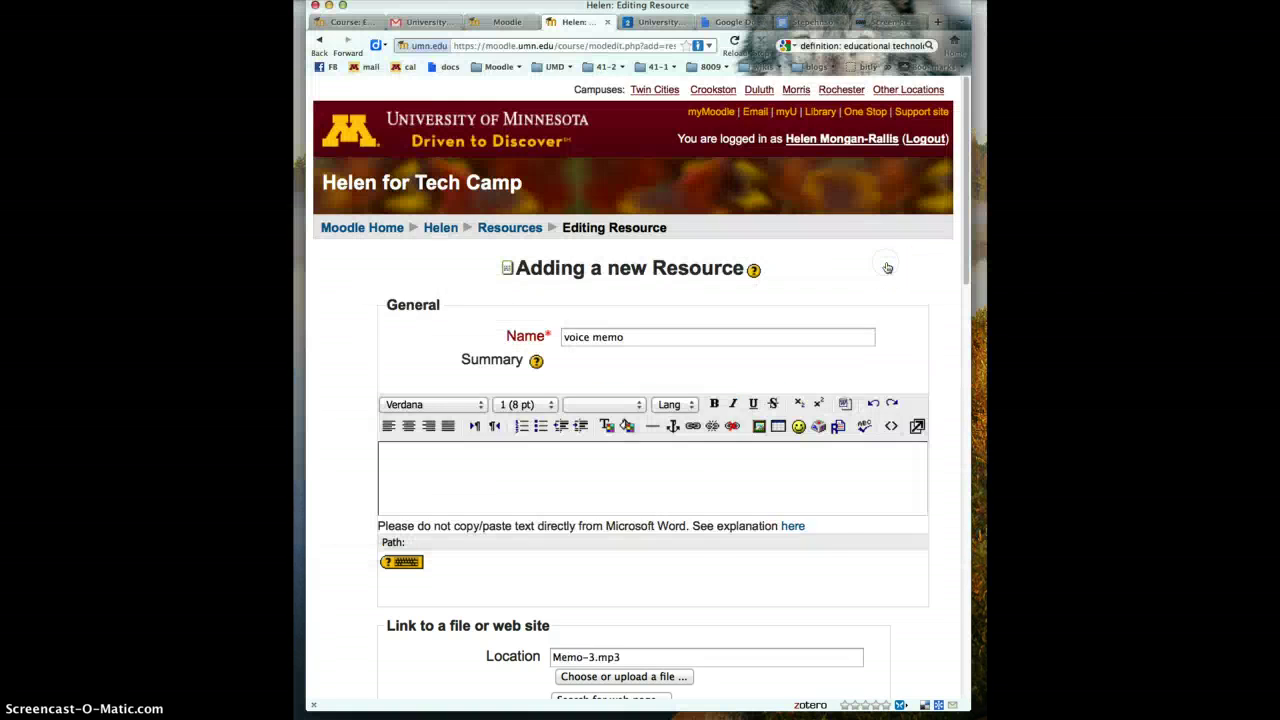
scroll(812, 557, "down", 5)
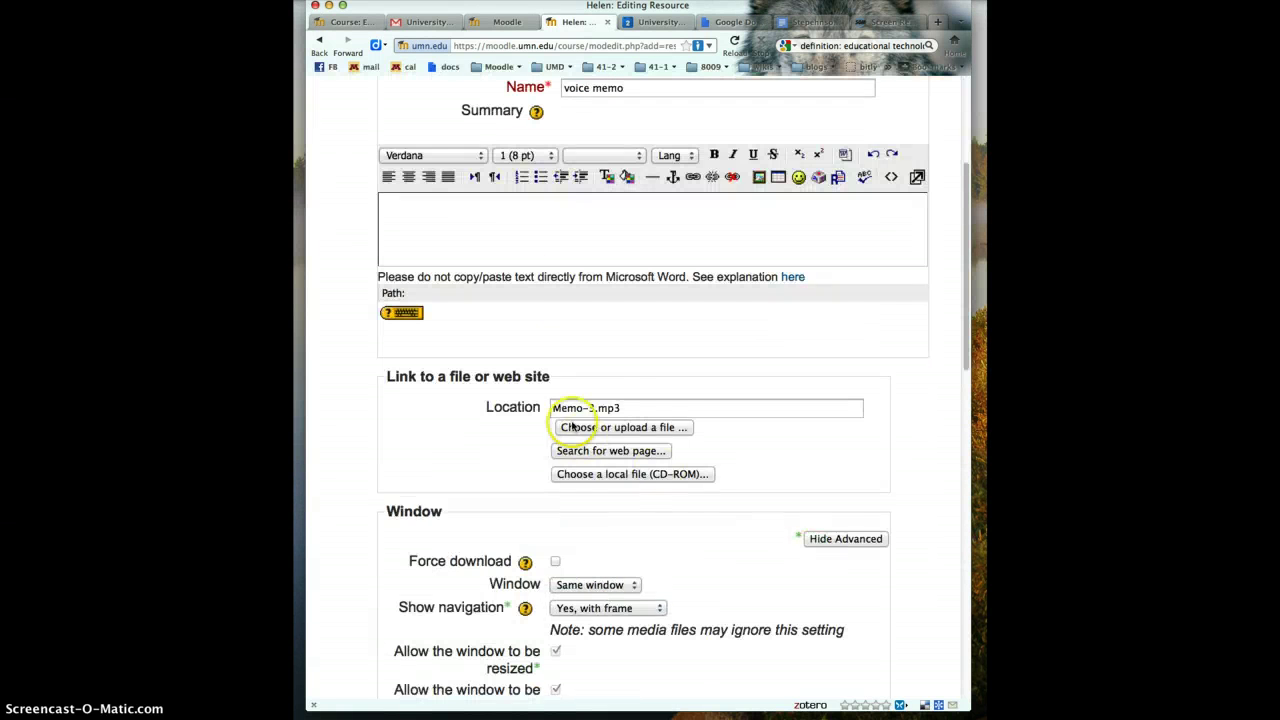
left_click_drag(730, 528, 738, 469)
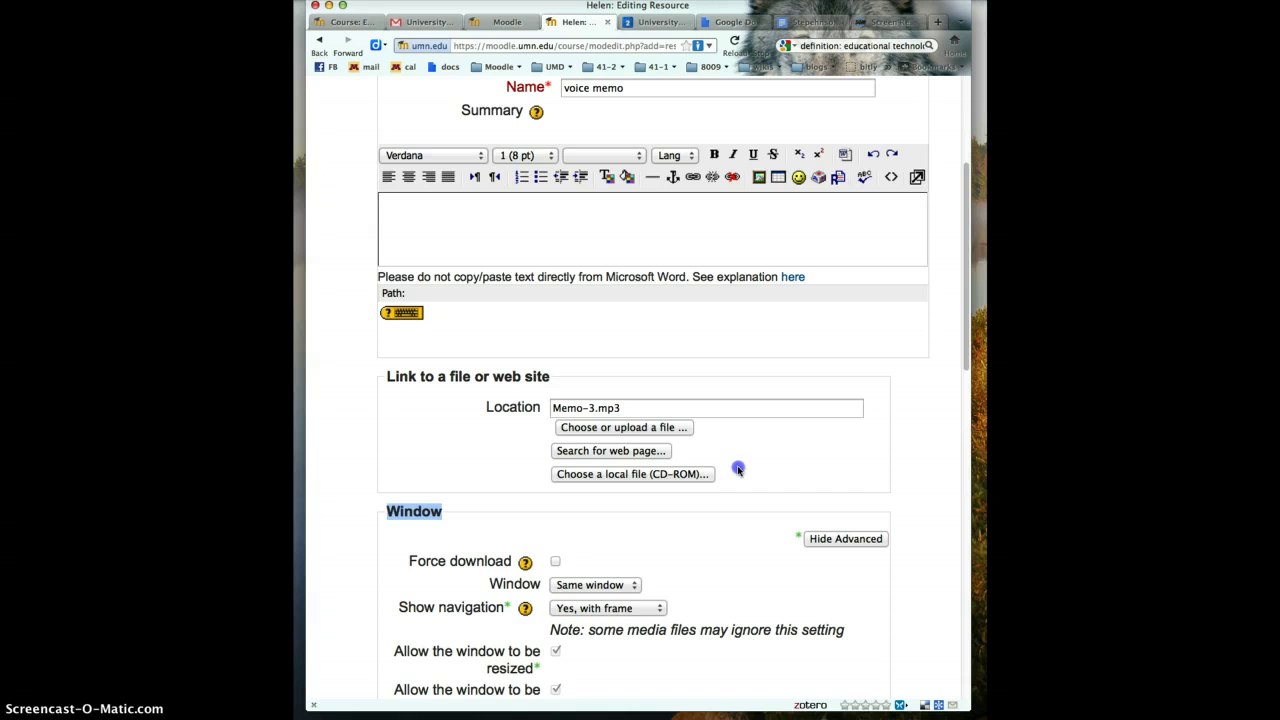
left_click(625, 584)
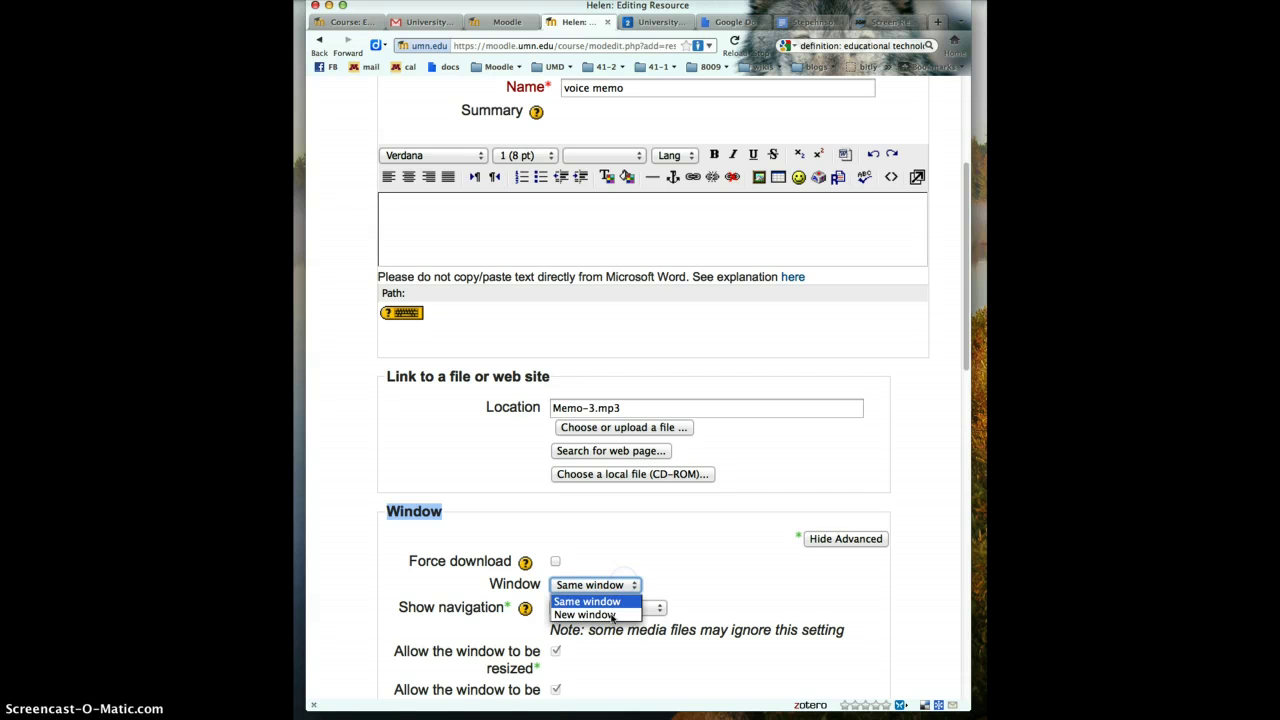
left_click(612, 615)
Save the voice memo resource with its remaining settings left as they are and return to the course page.
scroll(736, 596, "down", 4)
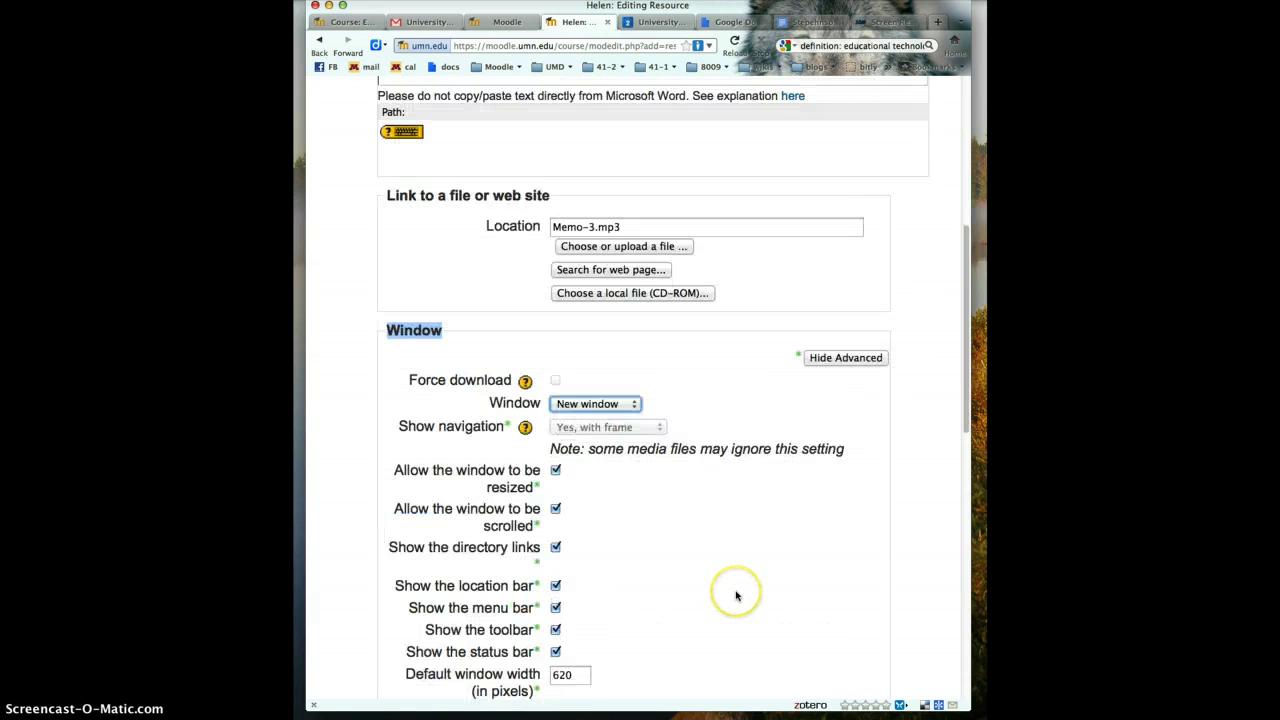
scroll(736, 596, "down", 15)
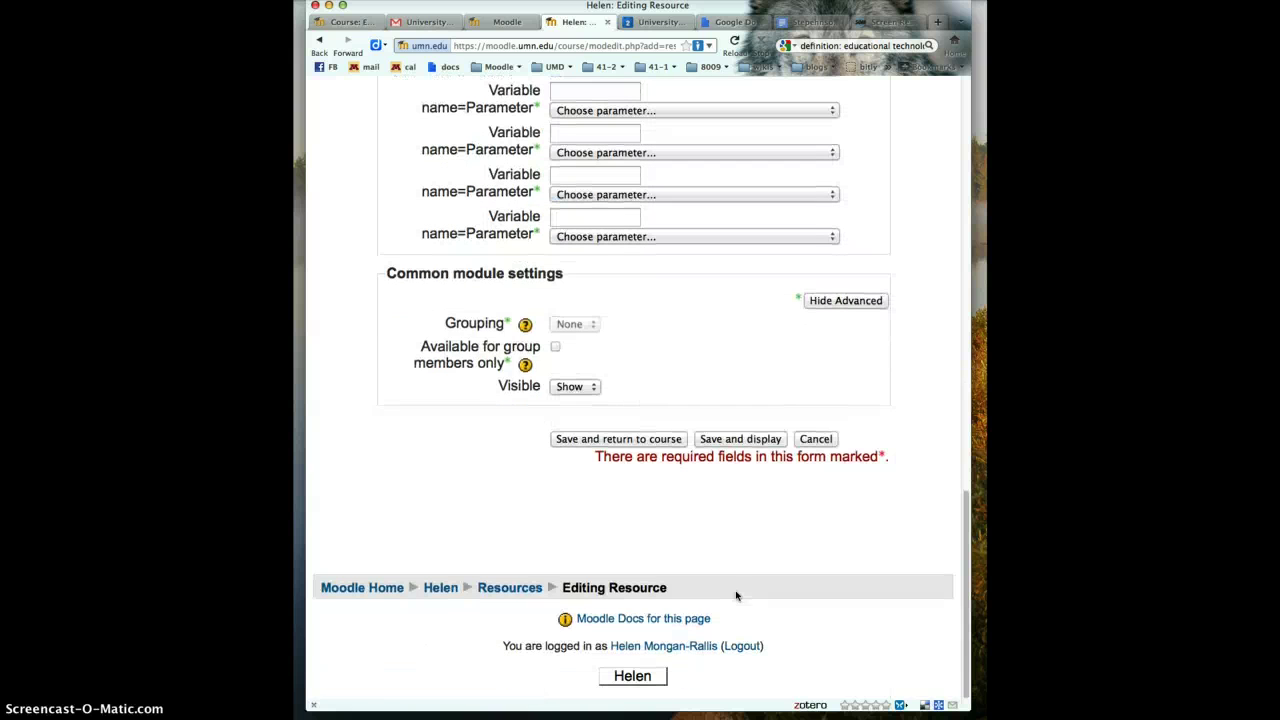
left_click(655, 440)
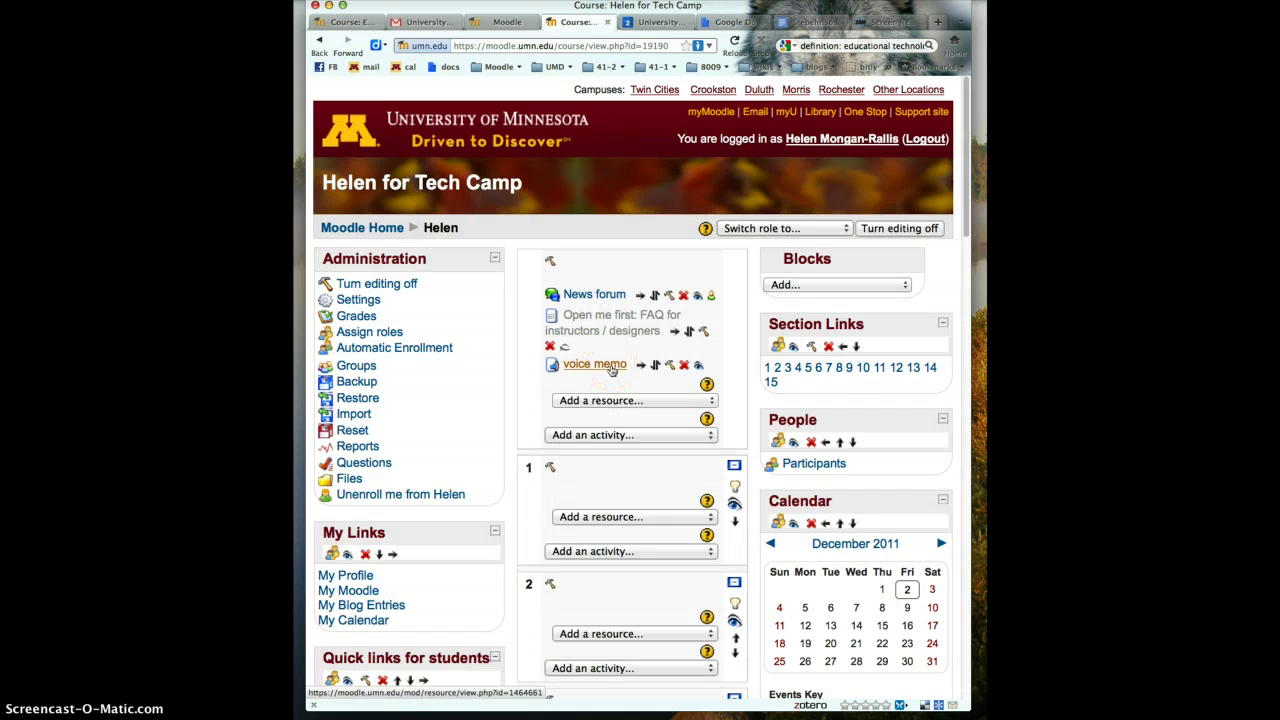
Open the voice memo resource from the top section of the course and play the recording.
left_click(610, 366)
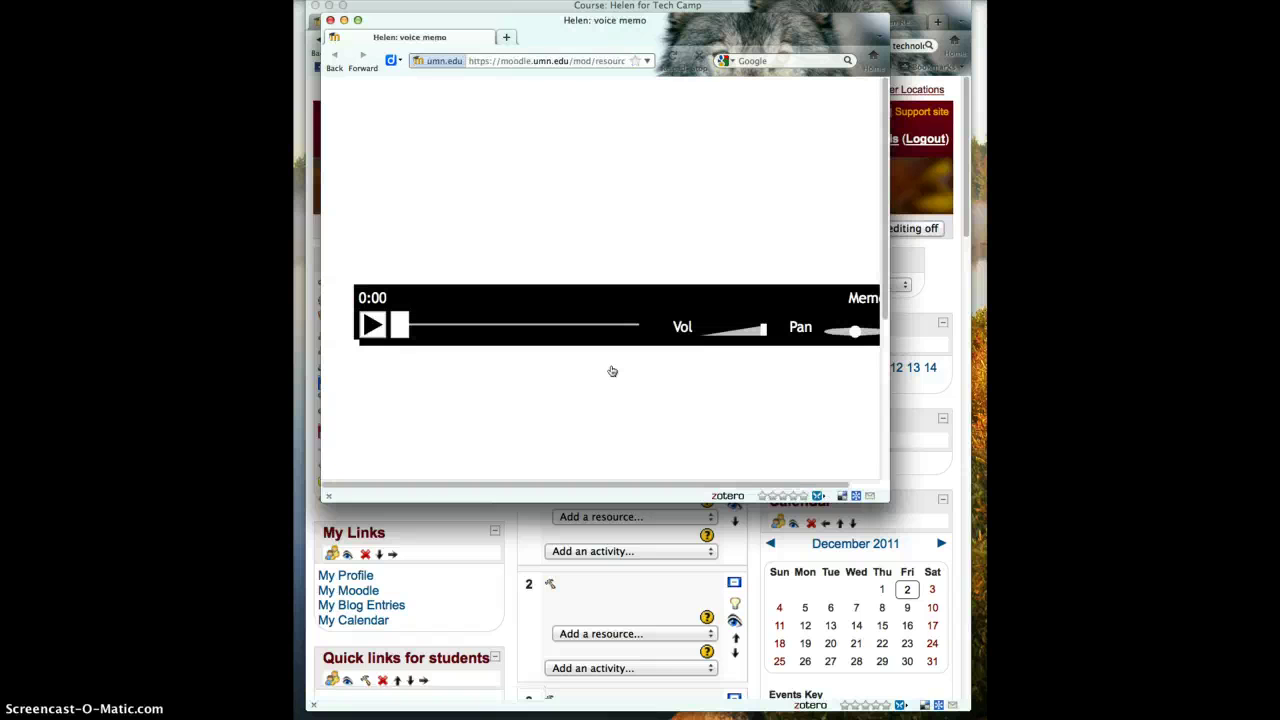
left_click(372, 330)
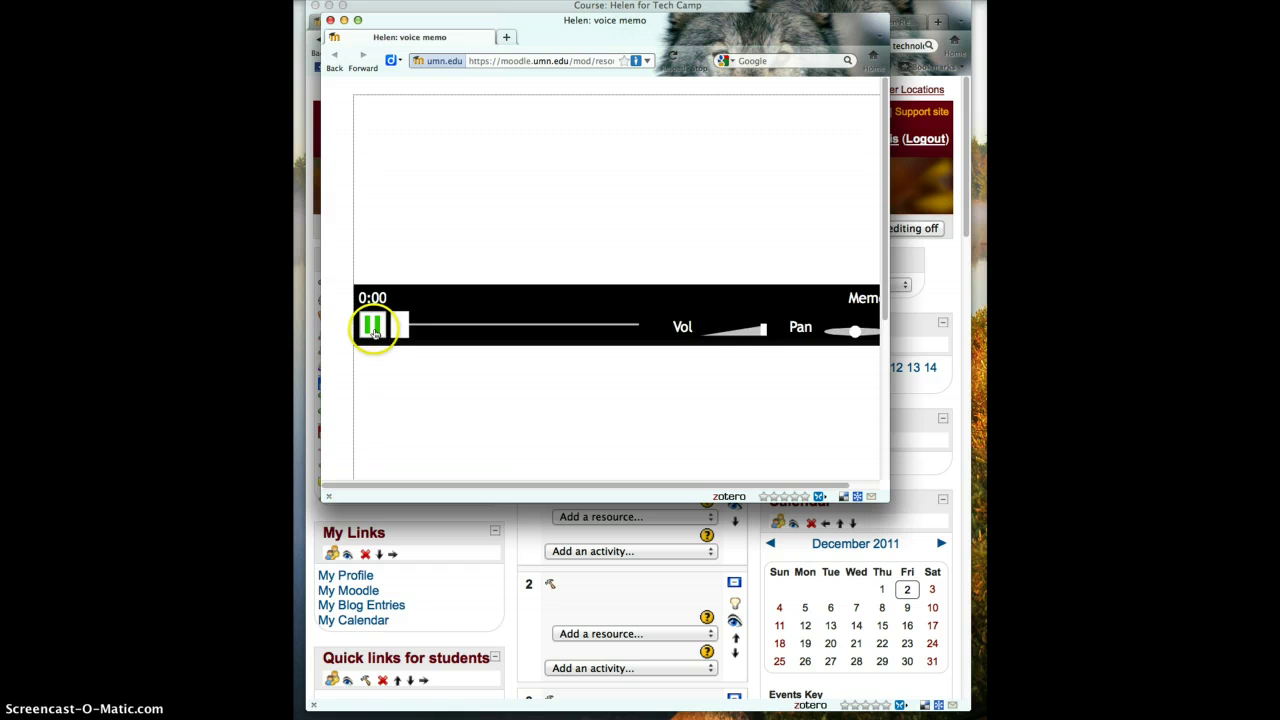